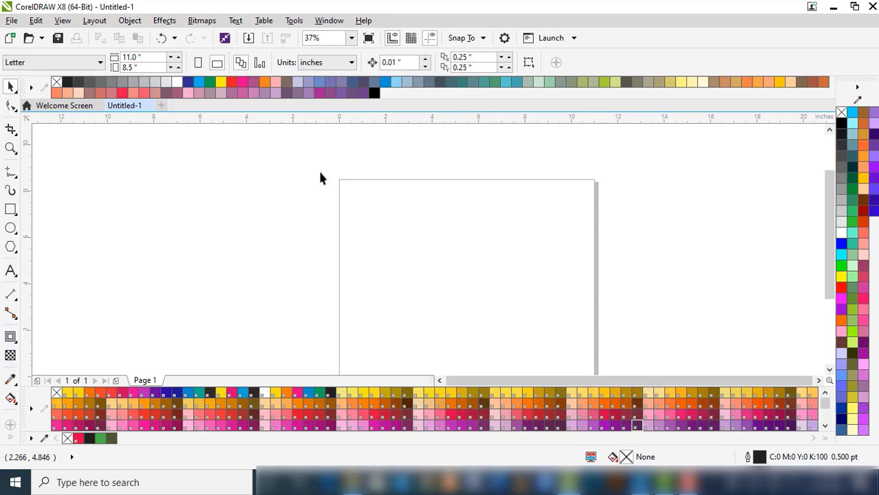
- Draw a six-sided polygon about 4.93 by 5.69 inches in the middle of the page
scroll(275, 178, "down", 2)
scroll(320, 201, "up", 3)
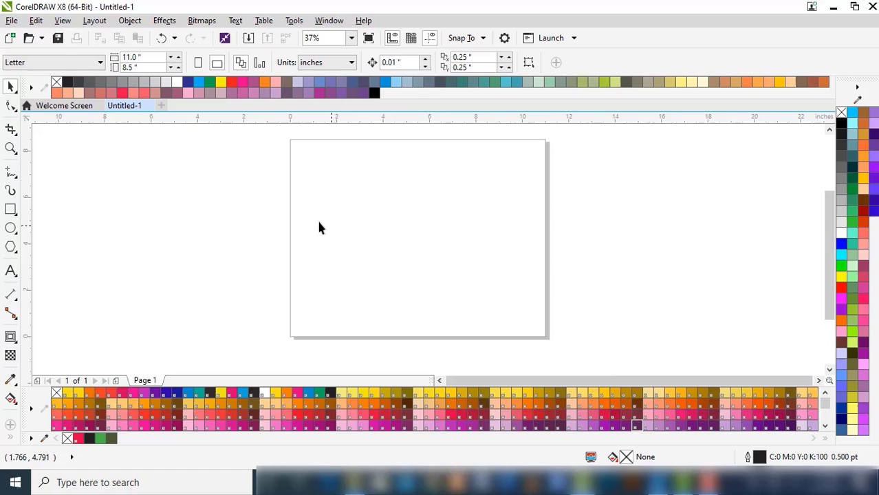
left_click(11, 248)
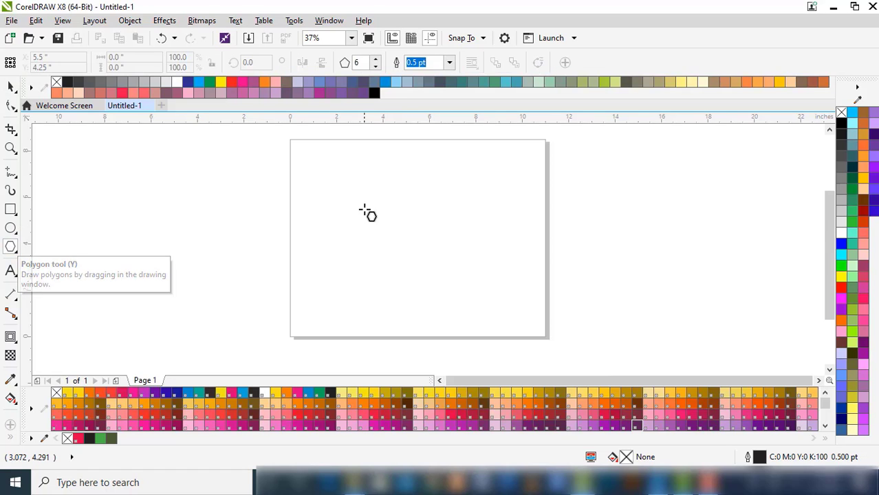
left_click_drag(366, 186, 499, 298)
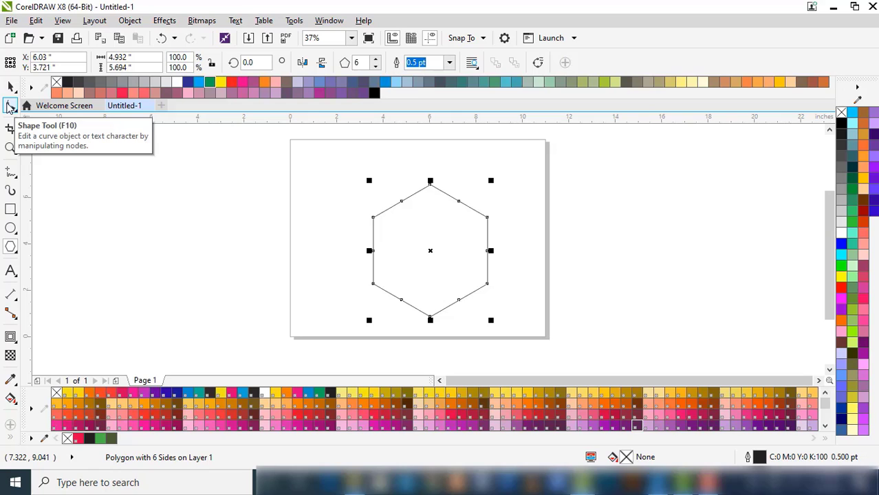
- Pull the hexagon's left mid-side node slightly inward to reshape the polygon into a shallow six-pointed star
left_click(9, 107)
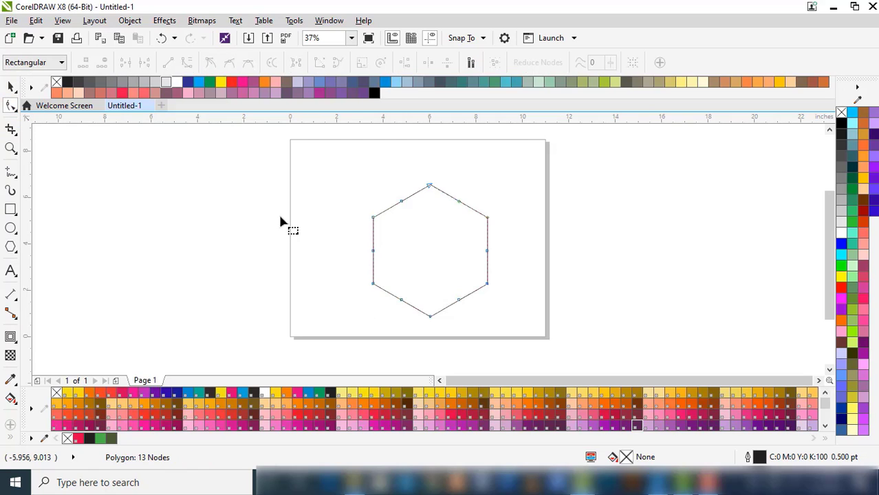
left_click(373, 251)
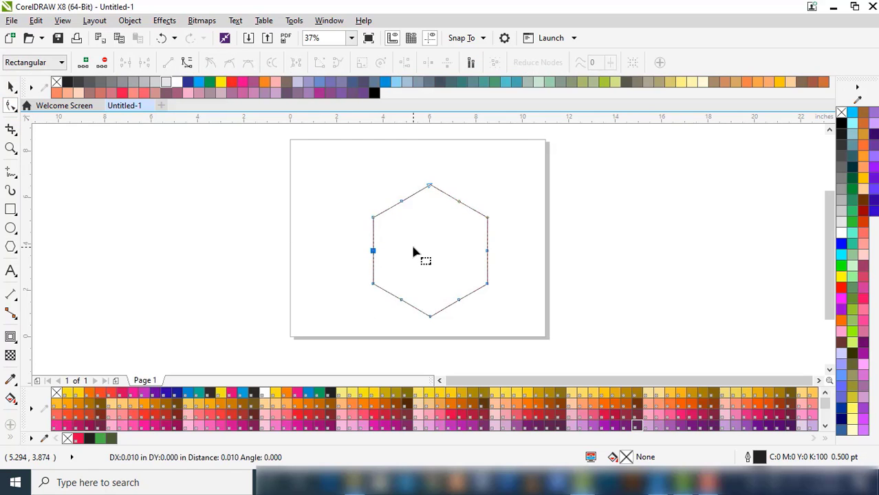
left_click_drag(413, 252, 414, 252)
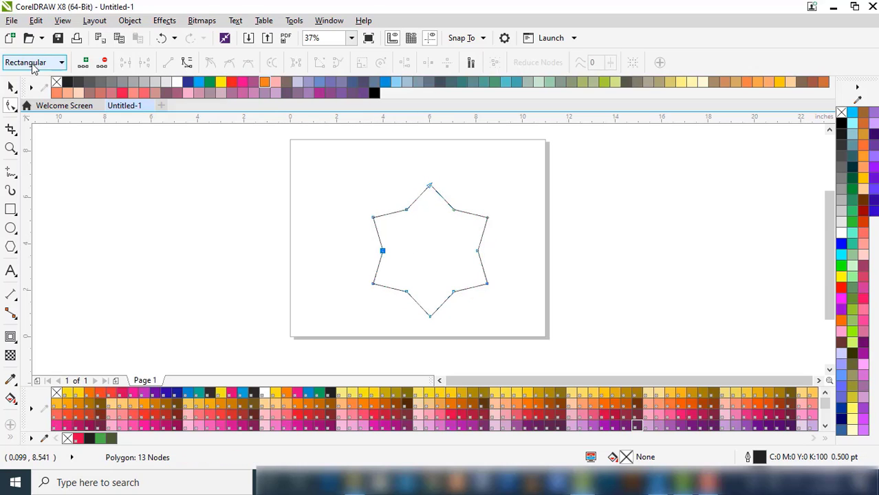
left_click(10, 87)
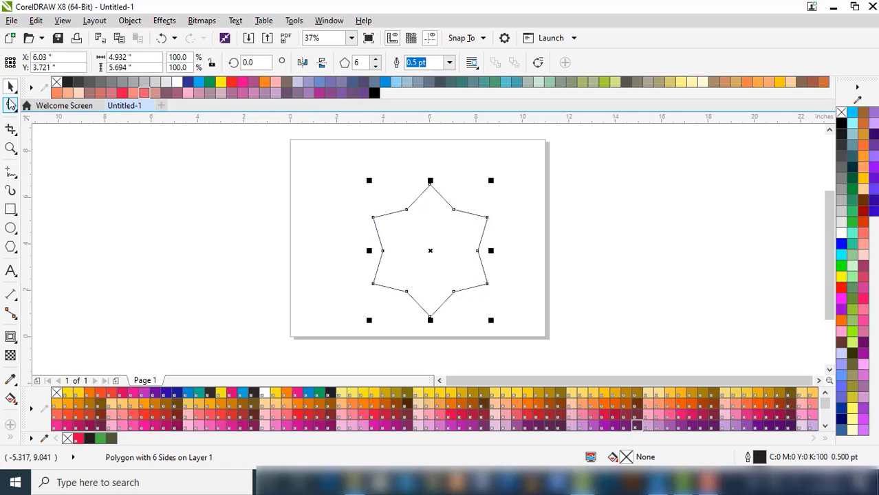
- Convert the star to curves and give all its nodes curved segments with smooth transitions
left_click(129, 20)
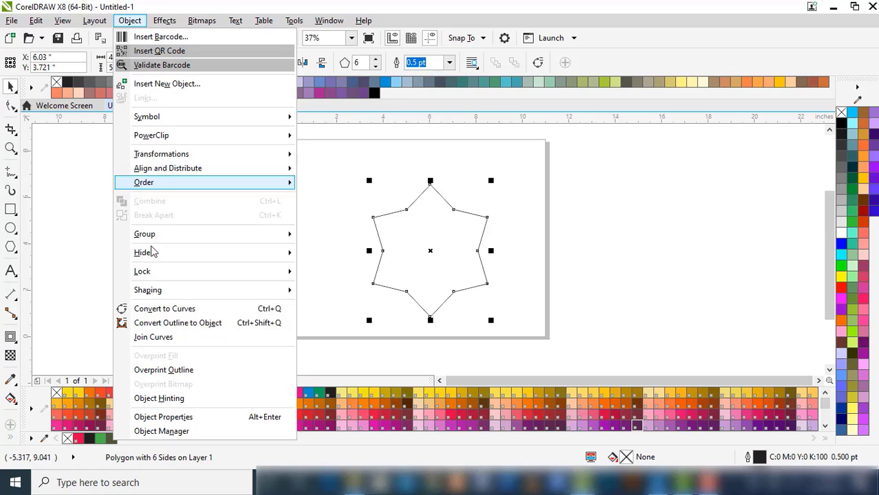
left_click(172, 311)
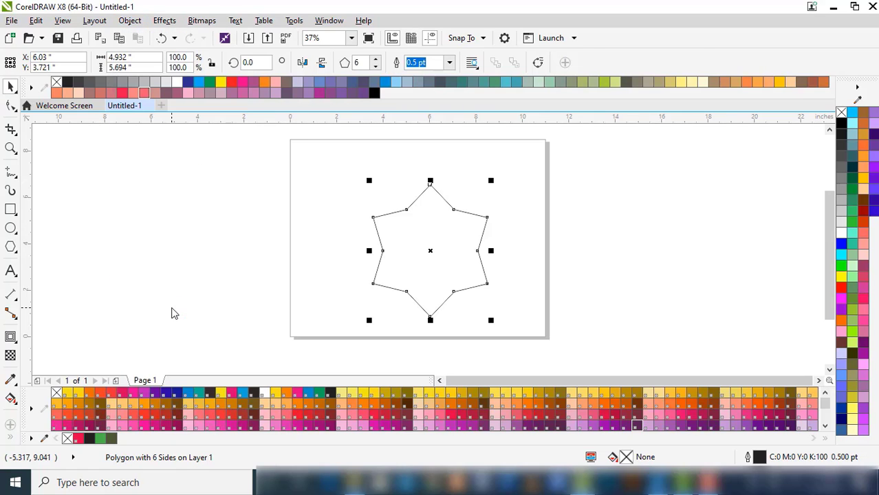
key("F10")
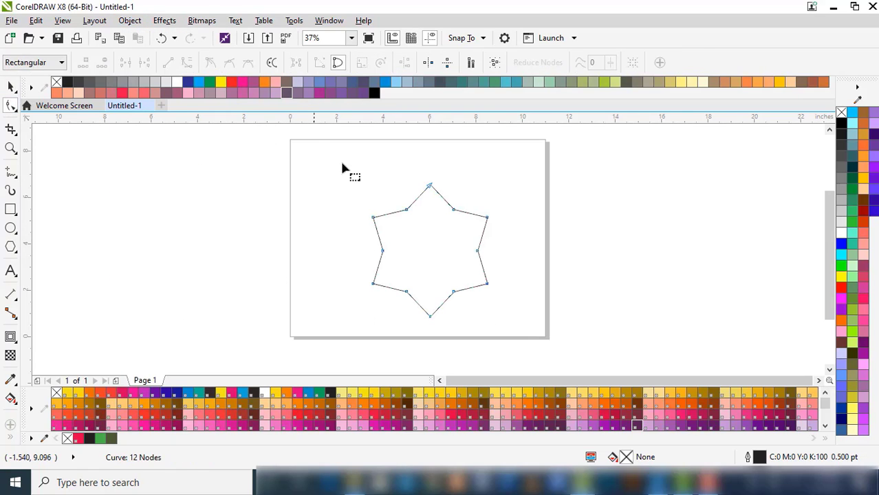
left_click_drag(222, 165, 560, 349)
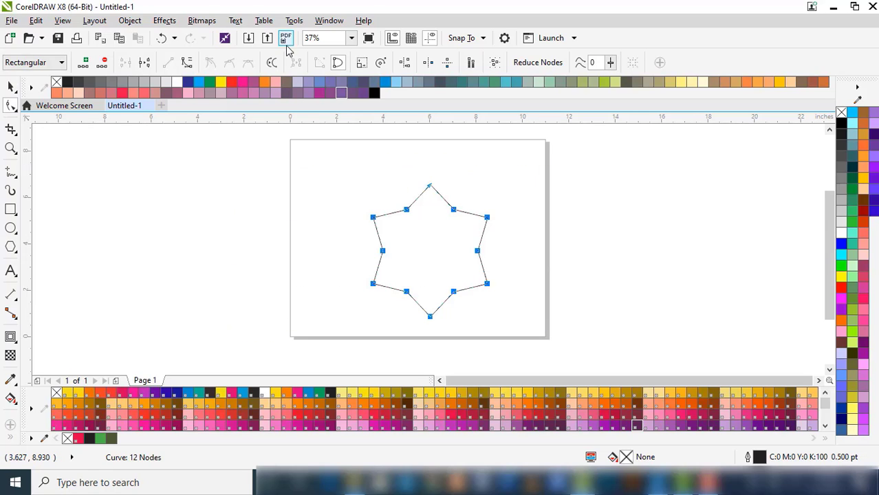
left_click(187, 63)
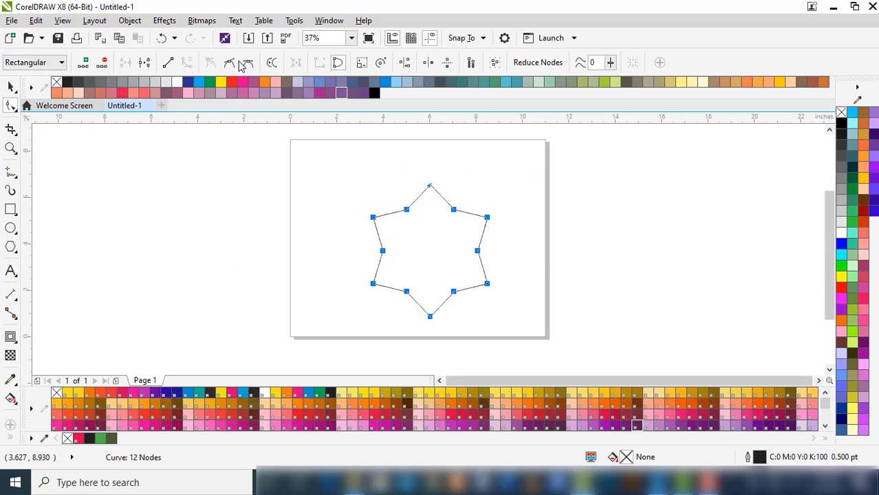
left_click(234, 62)
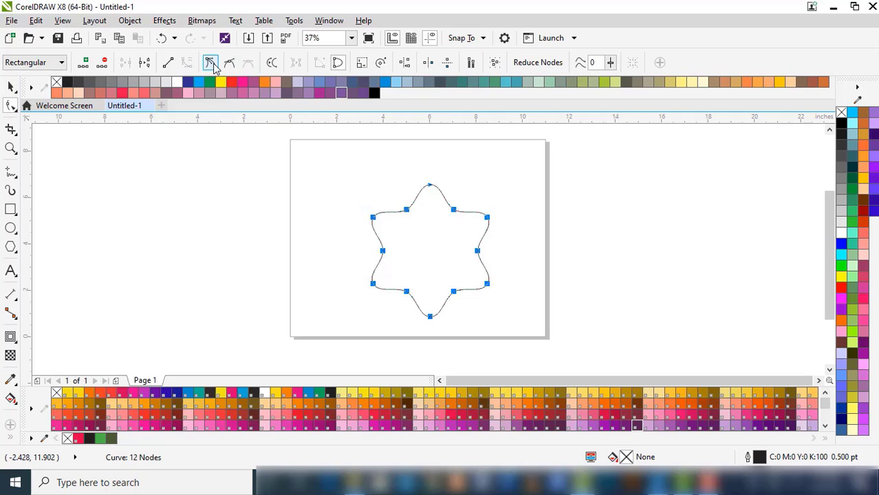
left_click(230, 62)
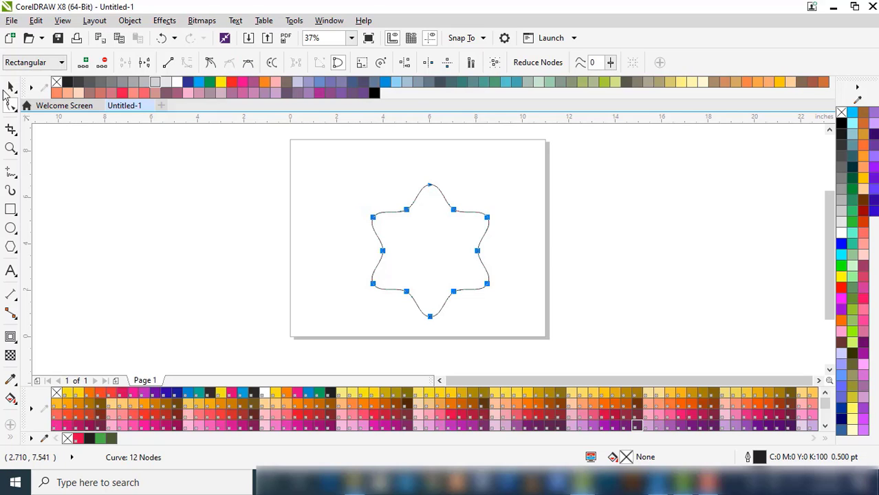
left_click(11, 86)
left_click(120, 211)
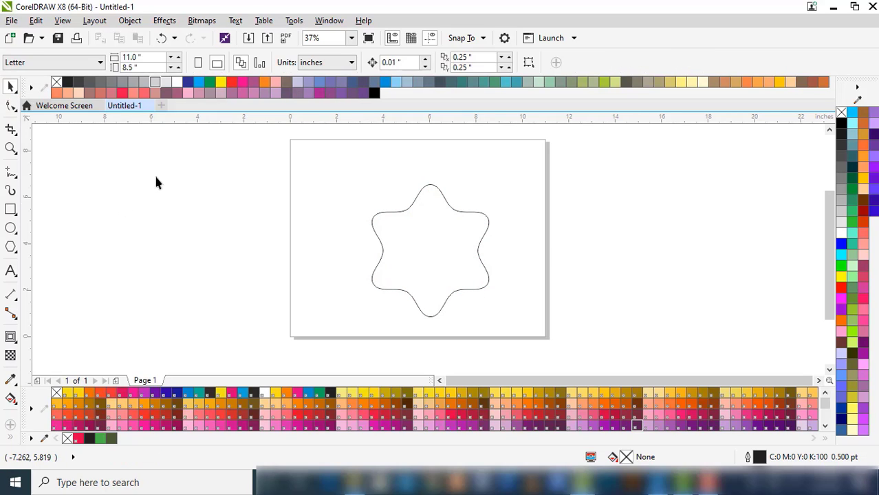
- Add a one-step inside contour to the rounded star with an offset of about 0.451 inches
left_click(406, 211)
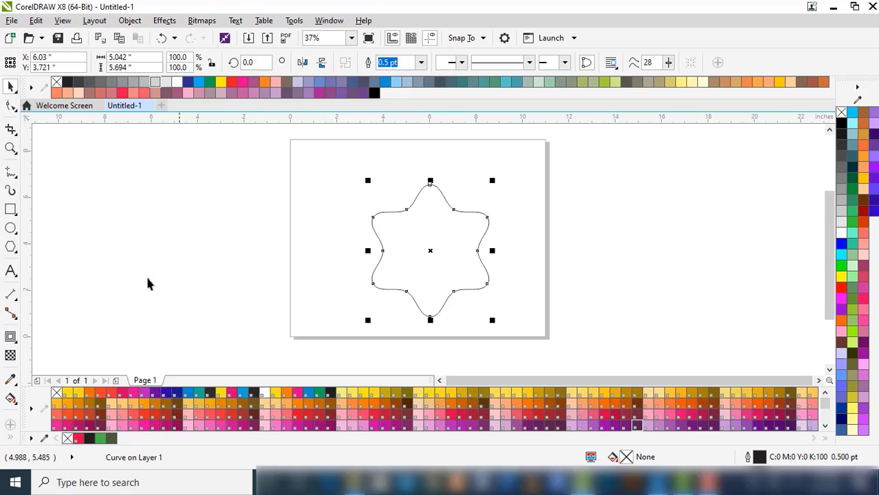
left_click(15, 343)
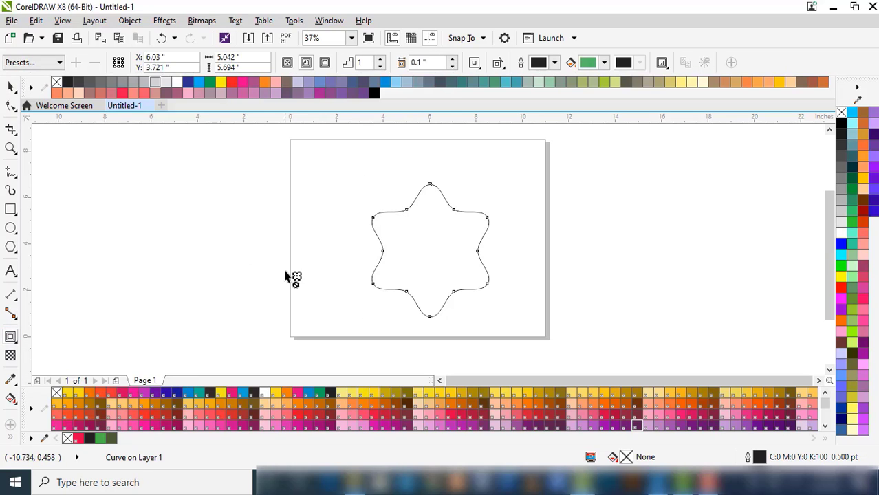
left_click_drag(379, 289, 382, 279)
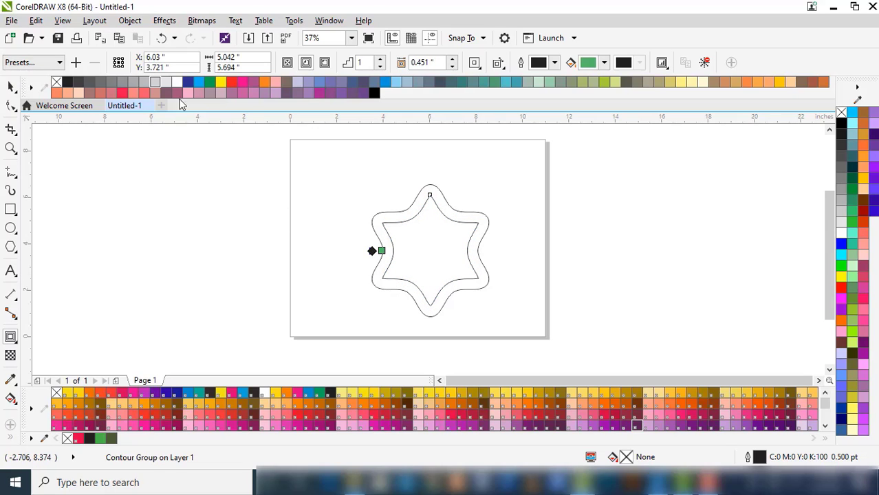
left_click(11, 87)
left_click(154, 222)
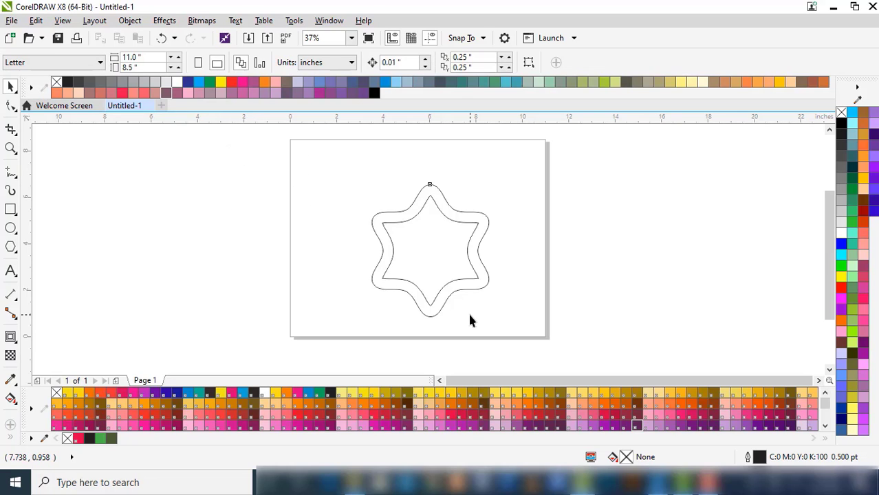
- Make a copy of the contoured star rotated about its center so its tips fall midway between the original's tips
left_click_drag(583, 331, 329, 162)
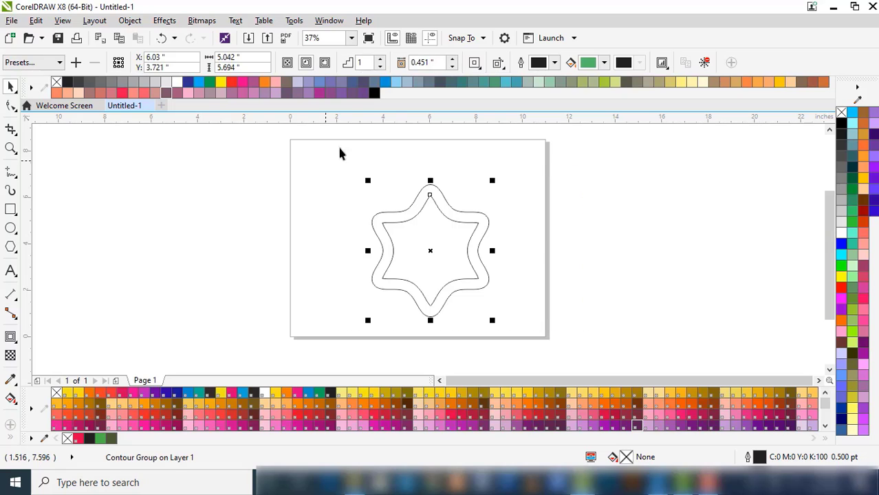
left_click(492, 179)
left_click_drag(494, 177, 515, 223)
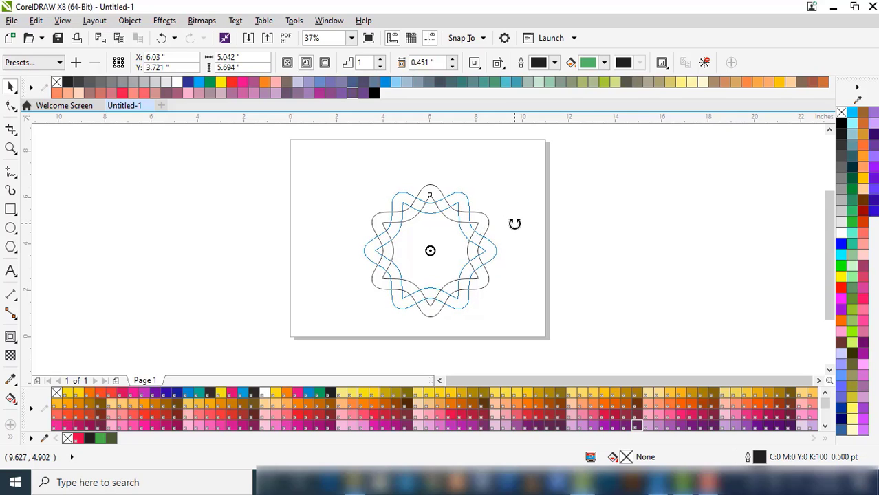
right_click(514, 224)
left_click(710, 201)
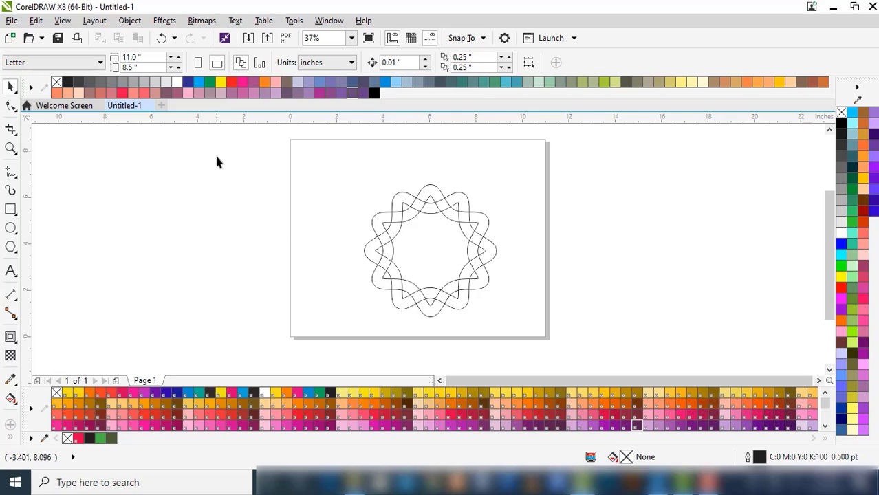
- Smart Fill the rotated star's band in green (C70 M0 Y96 K0) segment by segment all around the ring
left_click(9, 439)
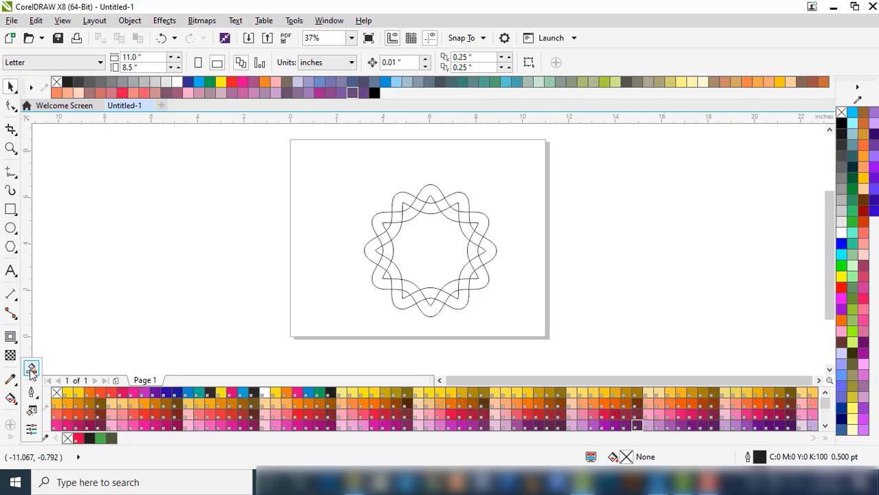
left_click(31, 370)
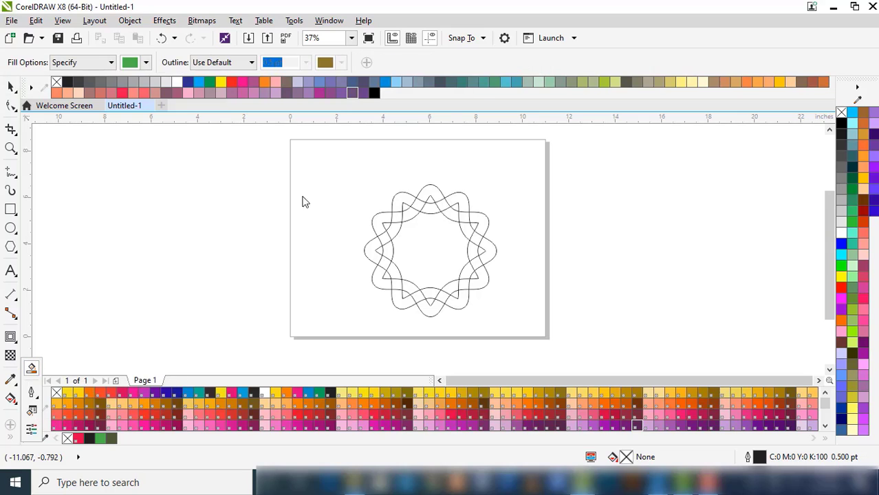
left_click(401, 204)
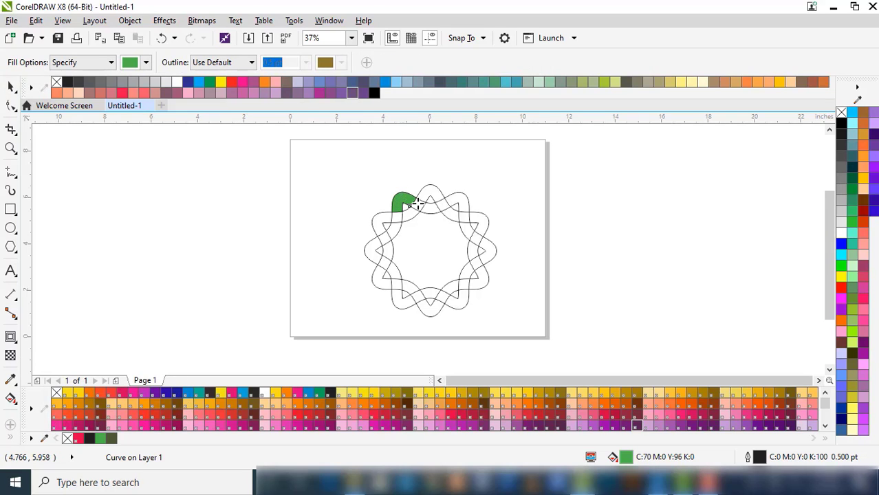
left_click(430, 208)
left_click(456, 201)
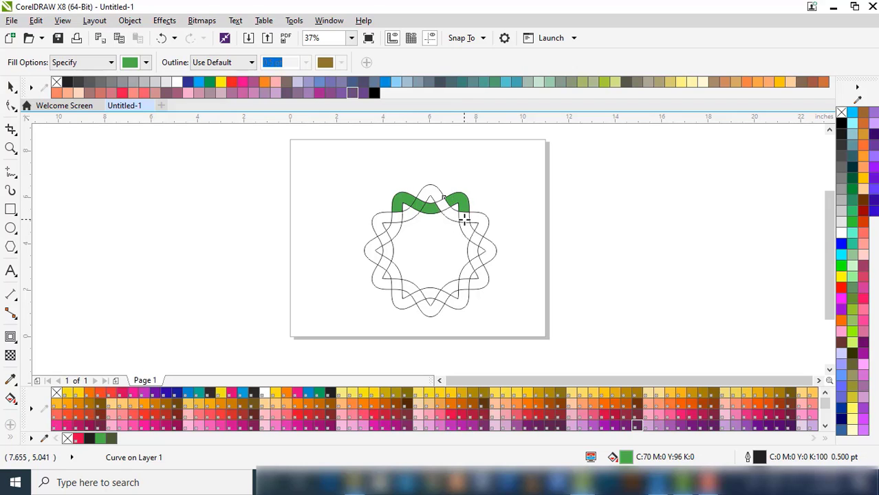
left_click(466, 227)
left_click(491, 252)
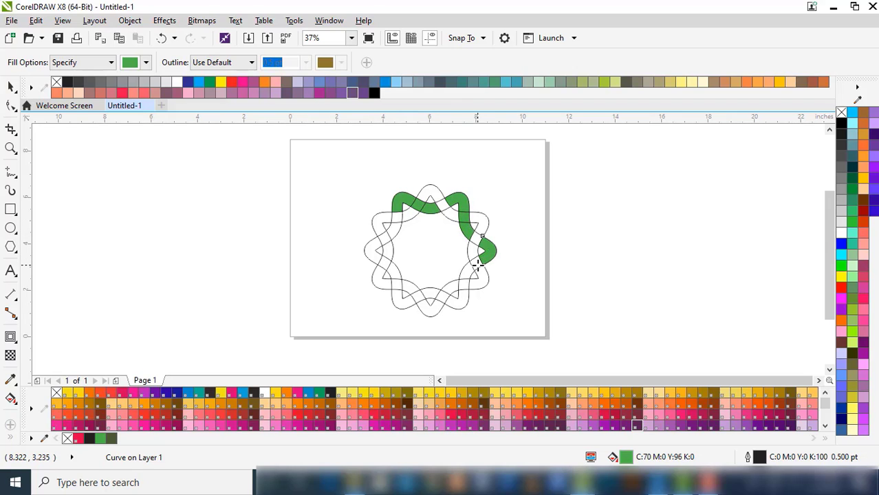
left_click(477, 265)
left_click(466, 269)
left_click(454, 302)
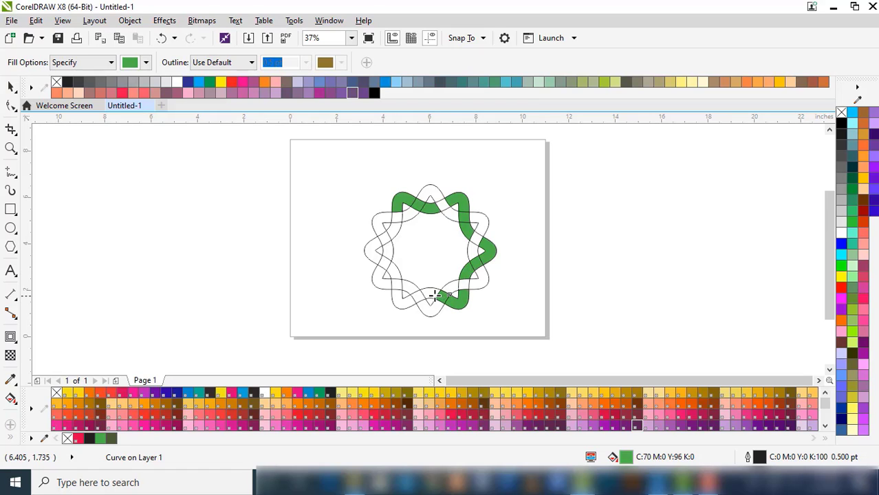
left_click(397, 307)
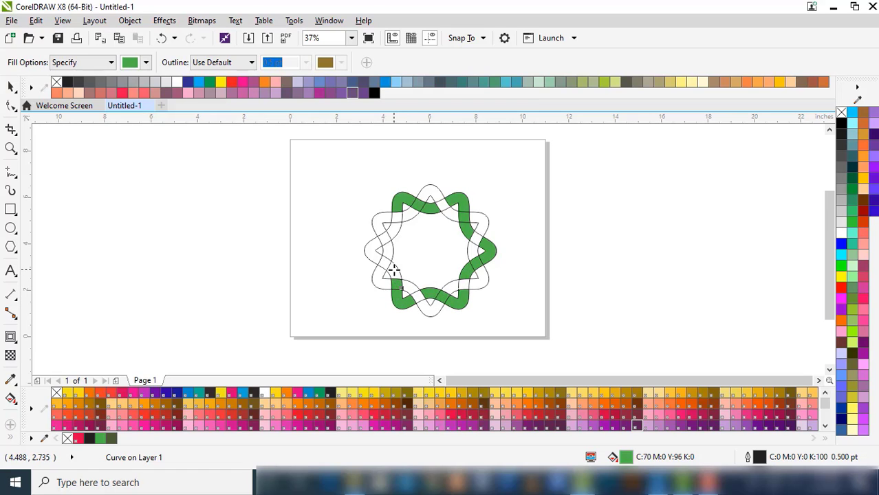
left_click(374, 258)
left_click(388, 236)
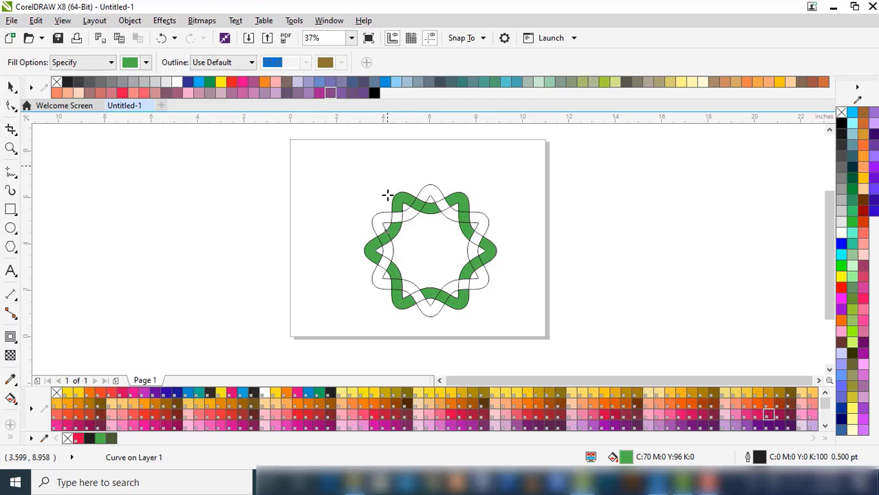
- Set the Smart Fill color to pink (C24 M100 Y11 K0) and fill the remaining segments of the original star's band
left_click(146, 63)
left_click(212, 136)
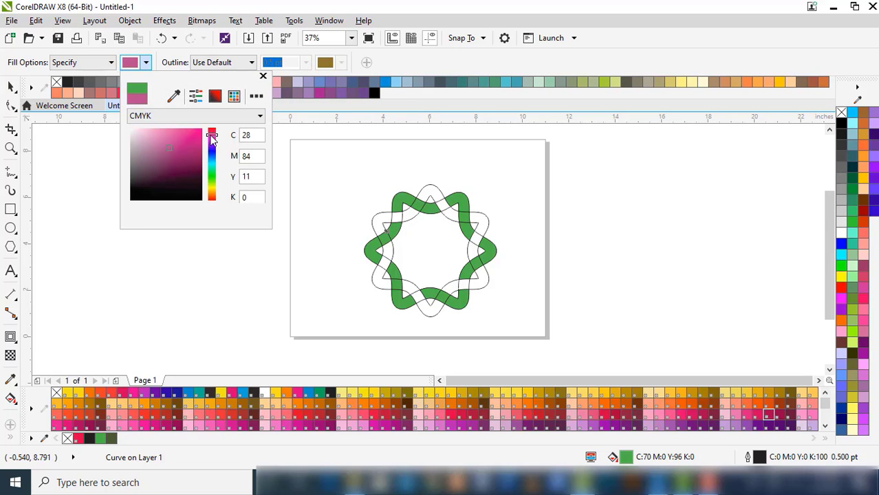
left_click(192, 141)
left_click(380, 223)
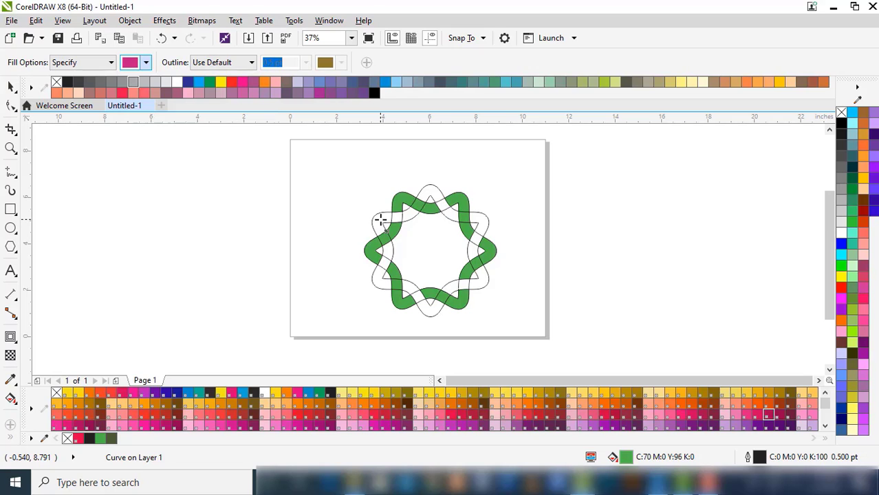
mouse_move(390, 219)
left_mouse_down()
mouse_move(406, 219)
mouse_move(434, 193)
mouse_move(451, 215)
mouse_move(483, 222)
mouse_move(478, 249)
mouse_move(476, 239)
left_mouse_up()
mouse_move(482, 277)
left_mouse_down()
mouse_move(437, 306)
mouse_move(418, 301)
mouse_move(410, 287)
mouse_move(379, 279)
mouse_move(392, 245)
left_mouse_up()
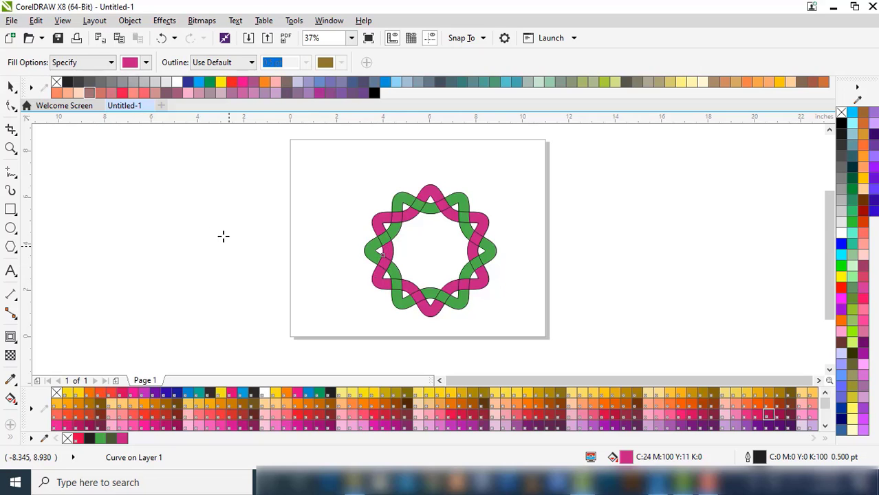
left_click(10, 86)
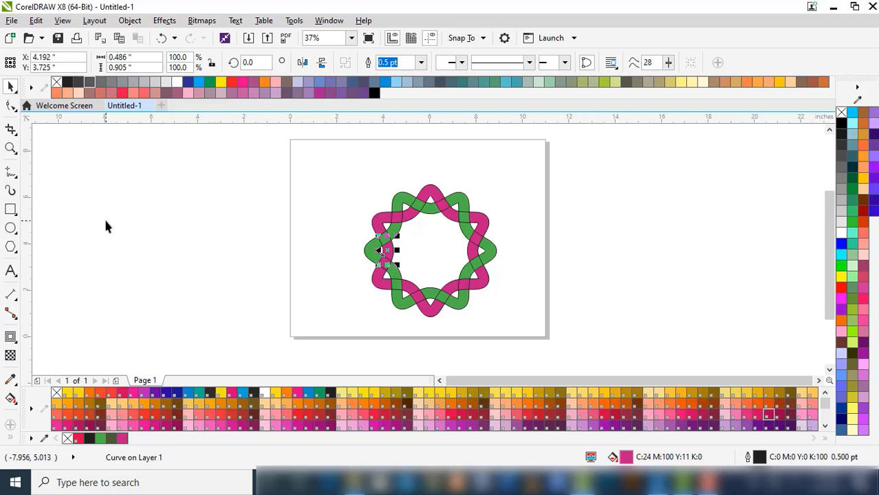
left_click(126, 240)
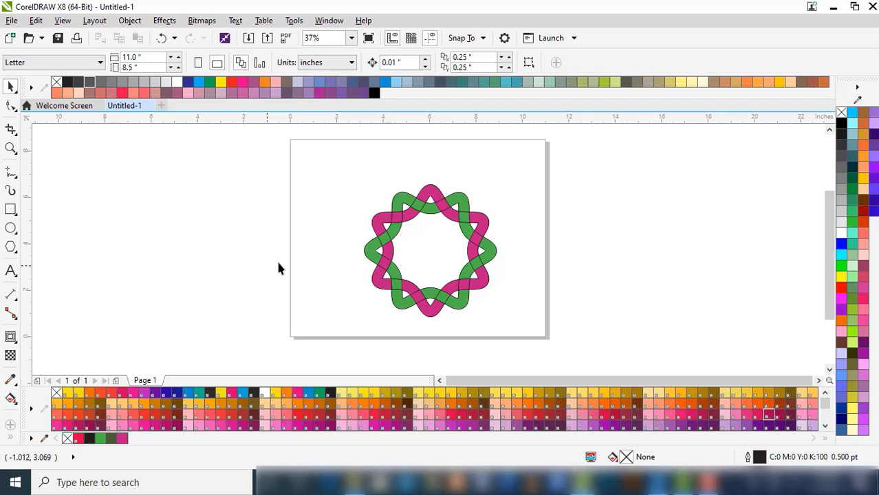
- Move the pink segments from the ring's upper half about 4 inches to the left, keeping their arrangement
left_click_drag(378, 233, 282, 234)
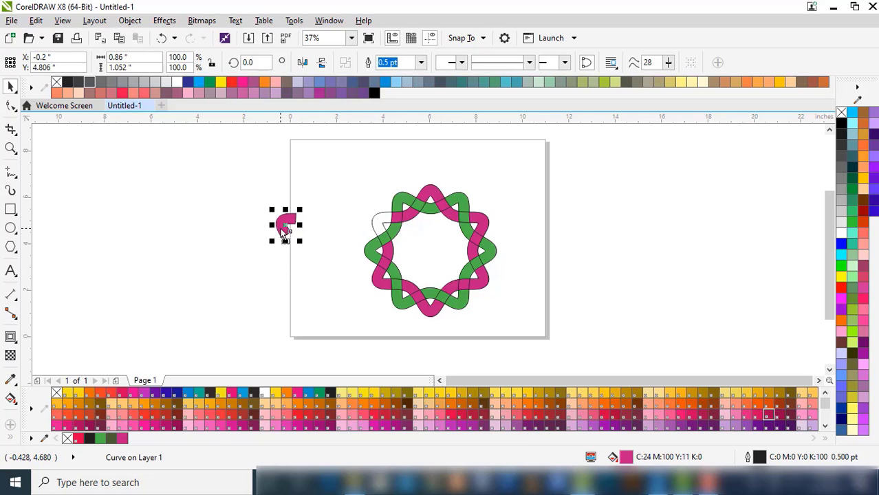
left_click(396, 221)
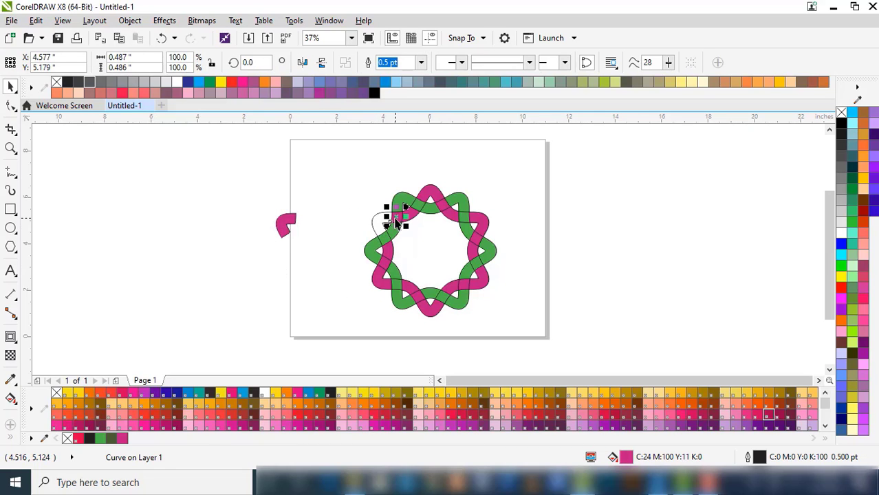
left_click_drag(396, 220, 299, 217)
left_click(411, 219)
left_click_drag(412, 219, 315, 215)
left_click(426, 198)
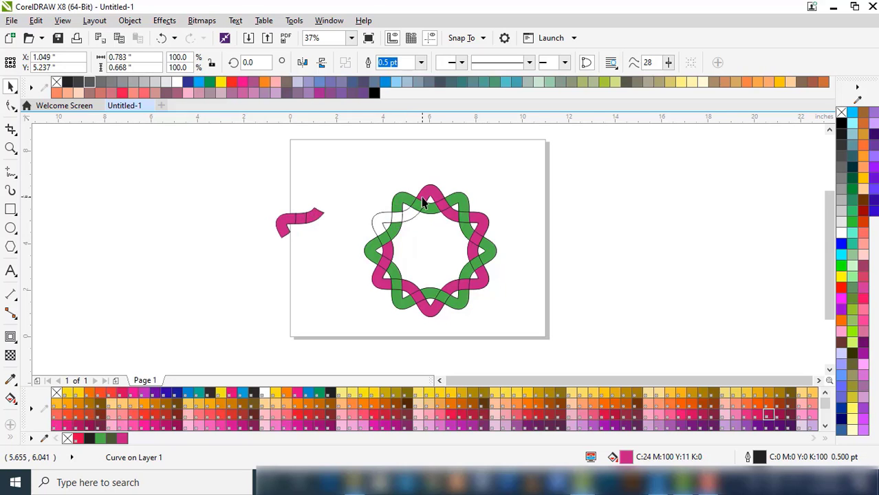
left_click_drag(425, 198, 335, 195)
left_click(444, 213)
key("ctrl+r")
left_click(455, 210)
key("ctrl+r")
left_click(476, 224)
key("ctrl+r")
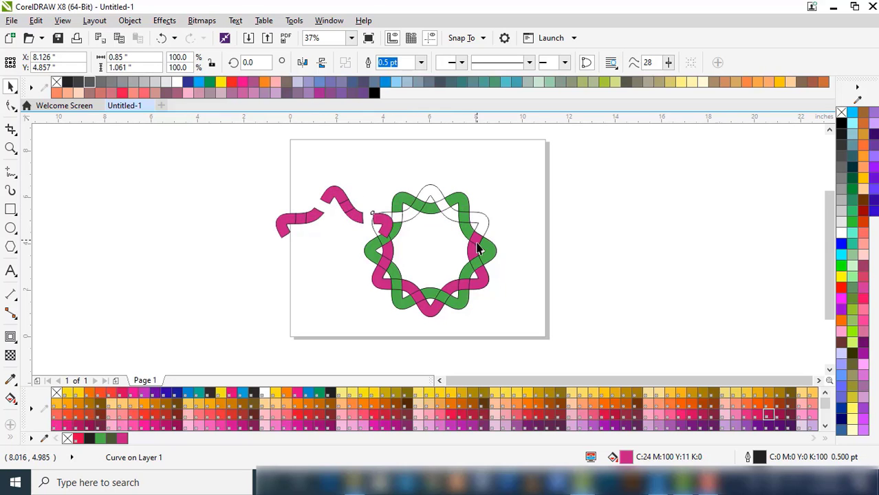
- Repeat the same leftward move on the remaining pink segments around the ring's sides and lower half
left_click(480, 249)
key("ctrl+r")
left_click(476, 240)
key("ctrl+r")
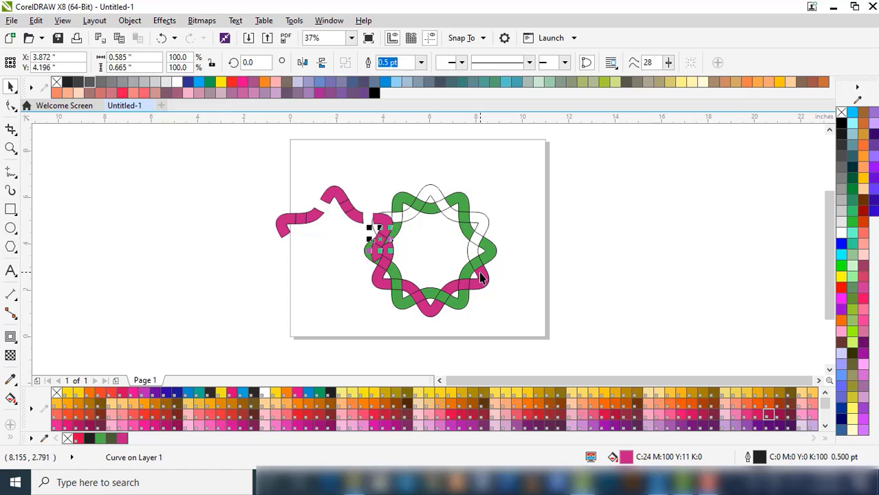
left_click(481, 278)
key("ctrl+r")
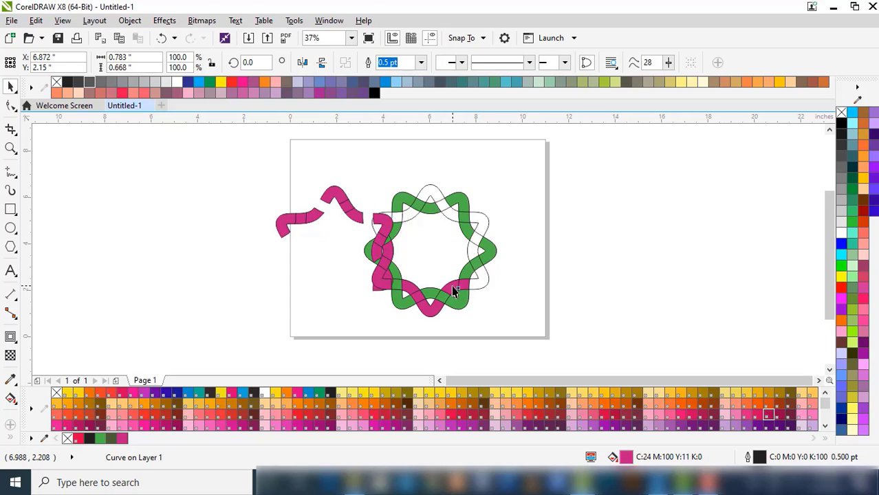
left_click(453, 288)
key("ctrl+r")
left_click(463, 289)
key("ctrl+r")
left_click(433, 307)
key("ctrl+r")
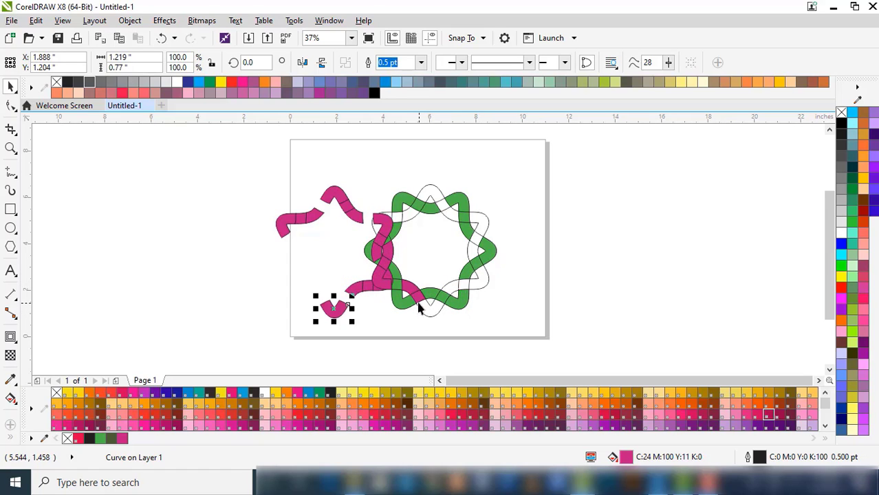
left_click(416, 298)
key("ctrl+r")
left_click(418, 302)
key("ctrl+r")
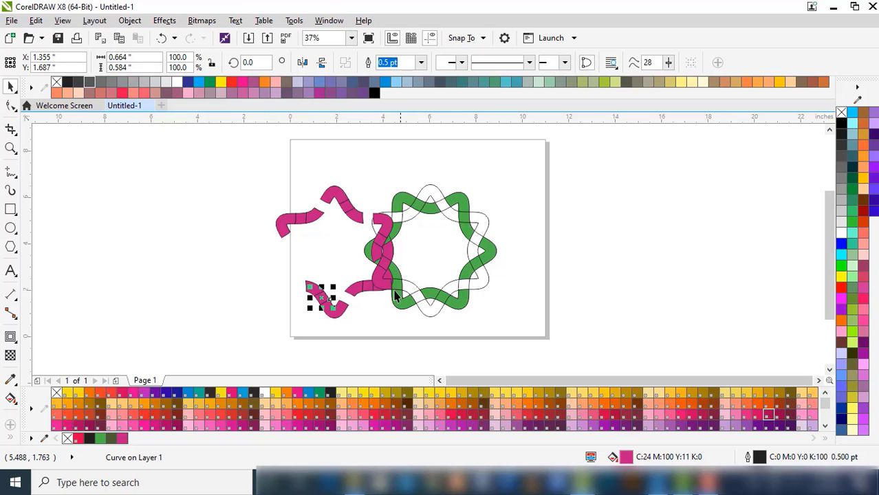
left_click(381, 258)
key("ctrl+r")
- Move the green segments of the ring's upper and right parts clear of the page on its right side, all by the same offset
left_click_drag(392, 205, 586, 222)
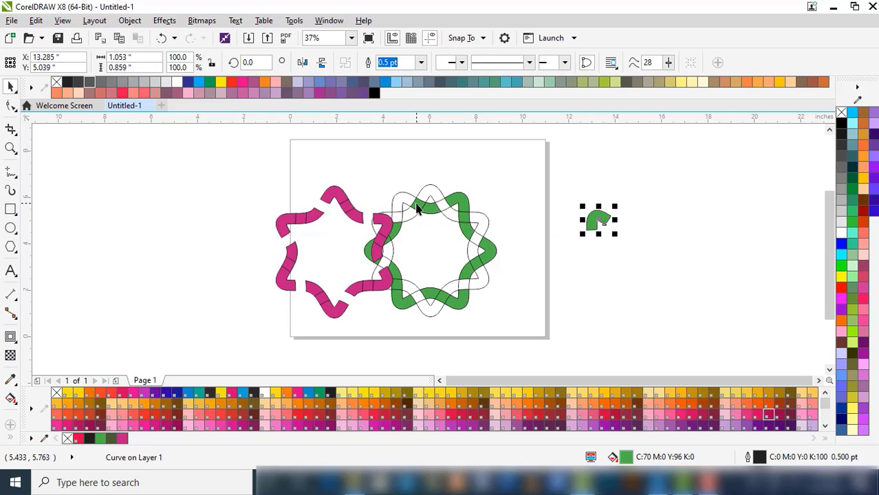
key("F10")
left_click(418, 205)
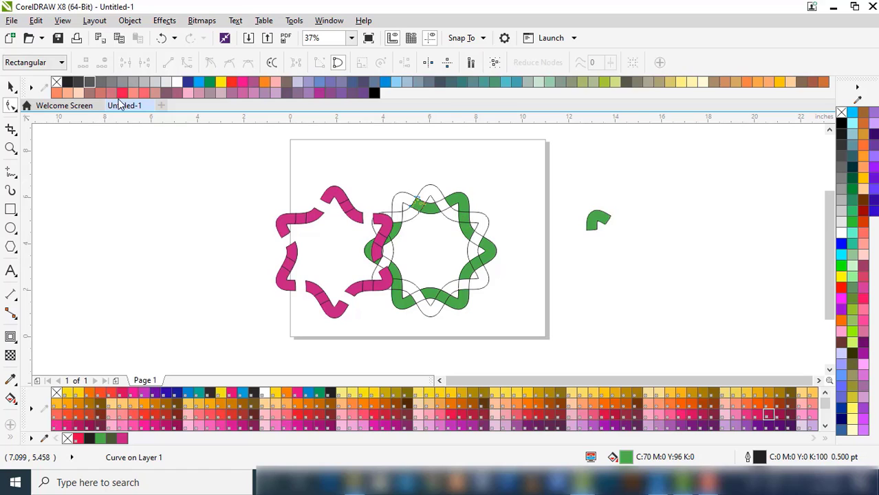
left_click(10, 87)
key("ctrl+r")
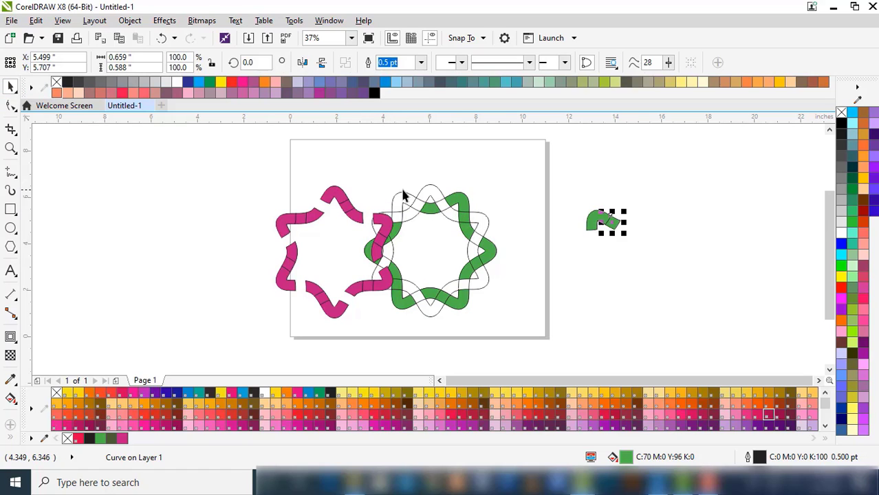
left_click(437, 212)
key("ctrl+r")
left_click(455, 201)
key("ctrl+r")
left_click(465, 215)
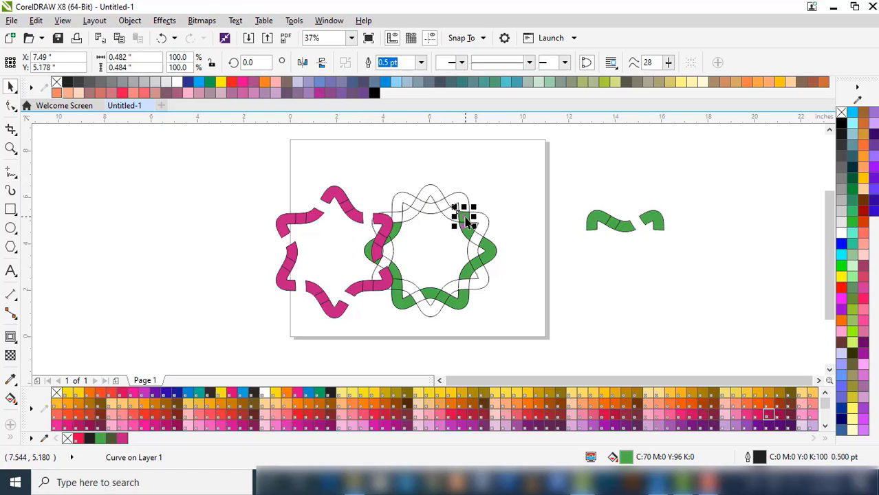
key("ctrl+r")
left_click(472, 231)
key("ctrl+r")
left_click(486, 255)
key("ctrl+r")
left_click(479, 268)
key("ctrl+r")
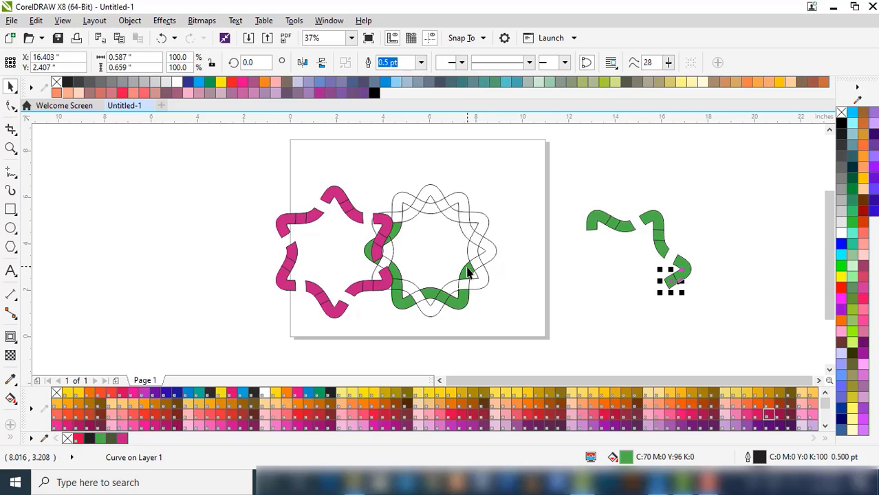
- Repeat the same move on the remaining green segments along the ring's lower and left parts
left_click(471, 275)
key("ctrl+r")
left_click(467, 299)
key("ctrl+r")
left_click(446, 300)
key("ctrl+r")
left_click(427, 297)
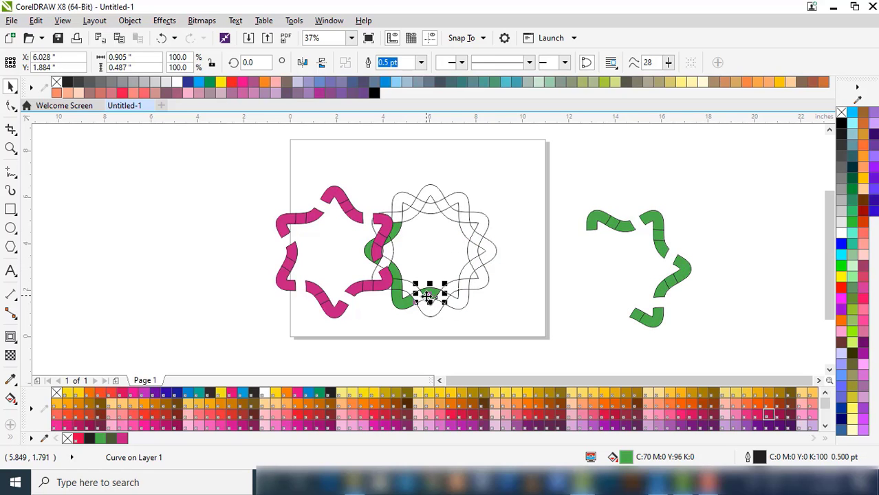
key("ctrl+r")
left_click(411, 302)
key("ctrl+r")
left_click(397, 286)
key("ctrl+r")
left_click(393, 270)
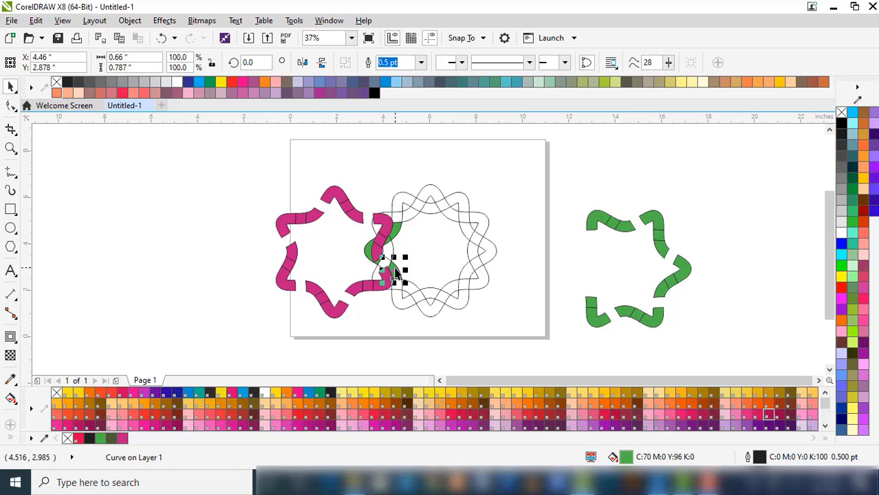
key("ctrl+r")
left_click(376, 256)
key("ctrl+r")
left_click(389, 248)
key("ctrl+r")
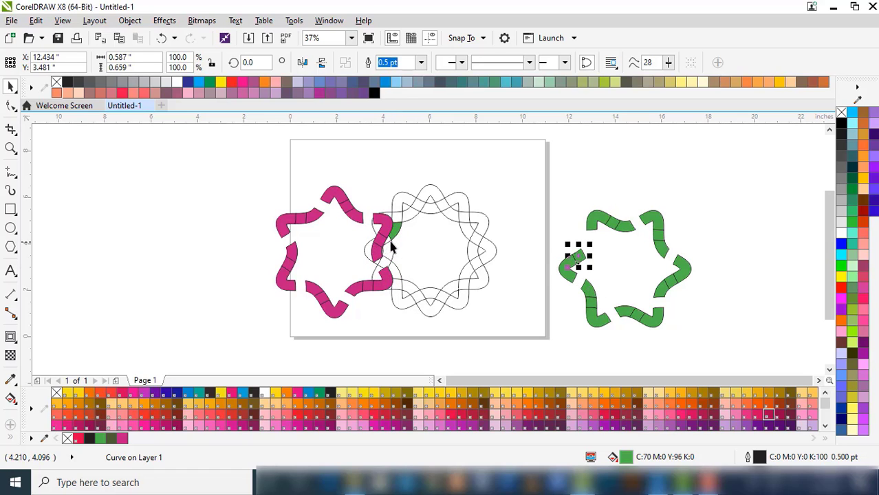
left_click(398, 232)
key("ctrl+r")
- Delete both contoured star outlines left behind on the page
left_click(731, 243)
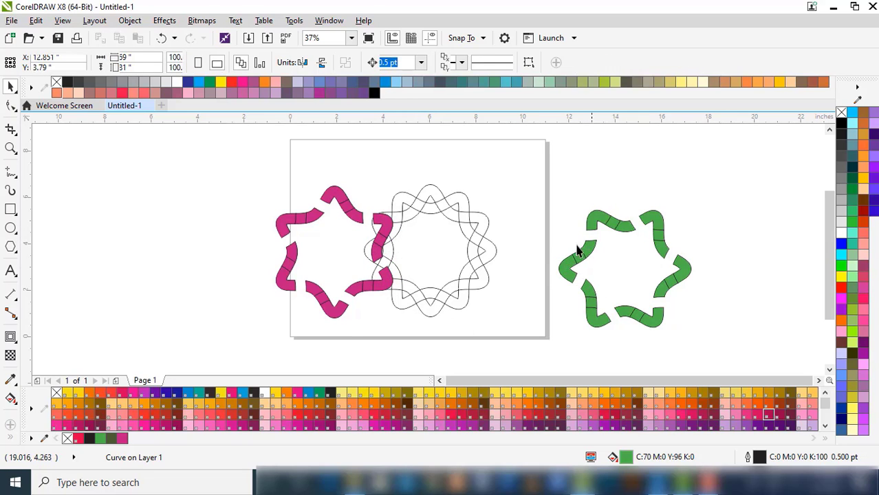
left_click(484, 239)
key("ctrl+z")
left_click(458, 212)
key("ctrl+z")
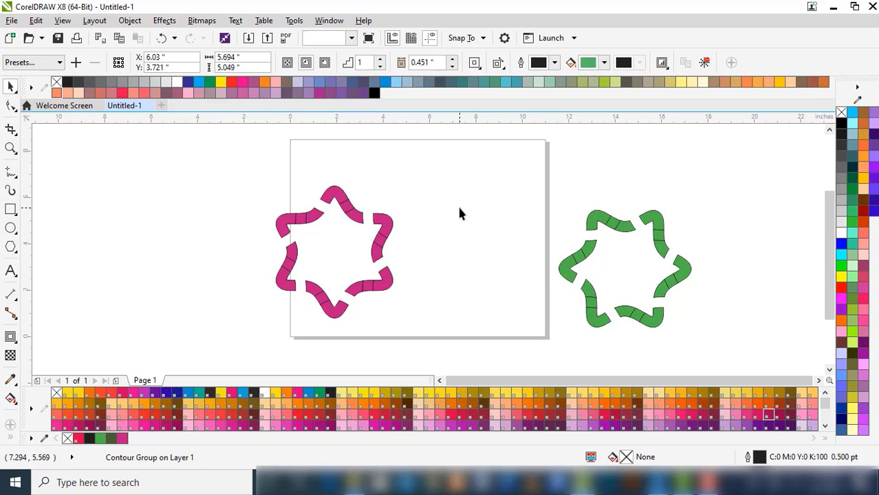
left_click(459, 213)
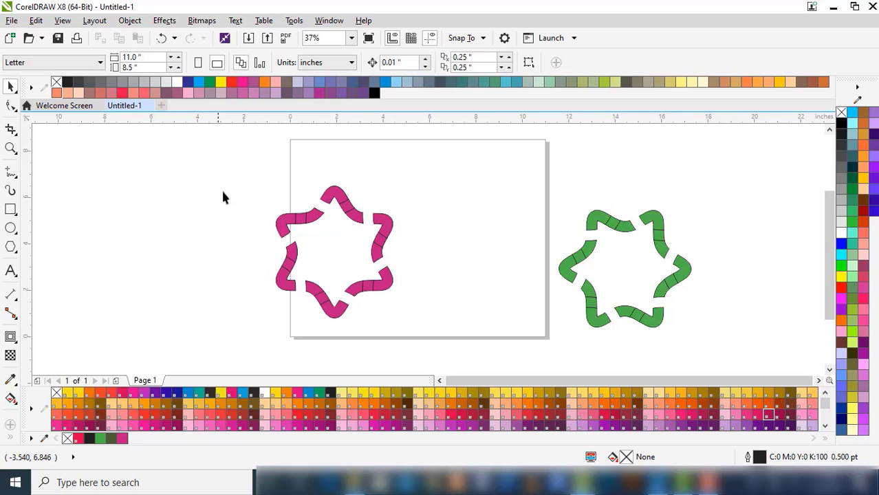
- Weld each group of three adjoining pink segments into a single curved band, all around the pink star
left_click(306, 213)
left_click_drag(217, 187, 329, 245)
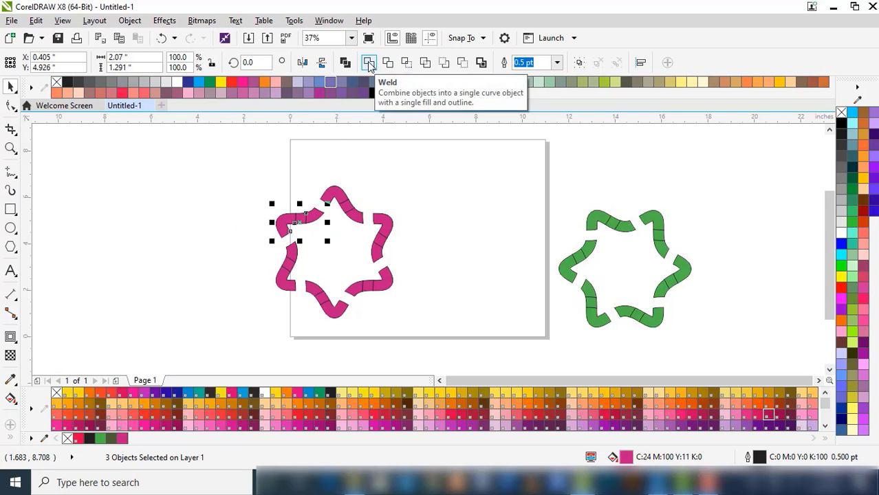
left_click(368, 63)
left_click(344, 263)
key("ctrl+k")
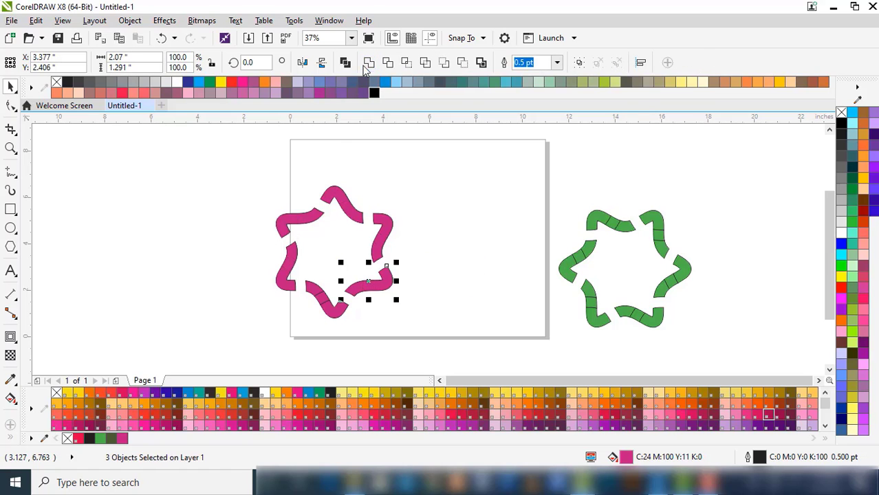
left_click(211, 271)
left_click_drag(231, 285, 237, 295)
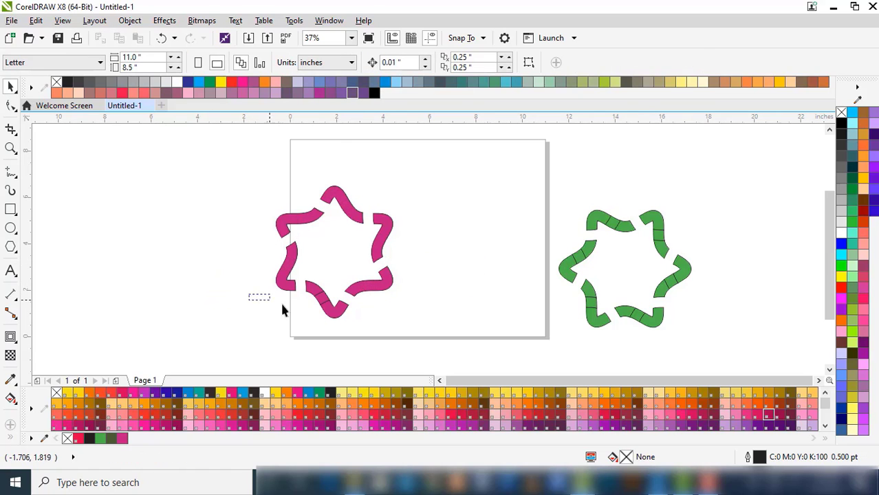
left_click_drag(238, 254, 372, 337)
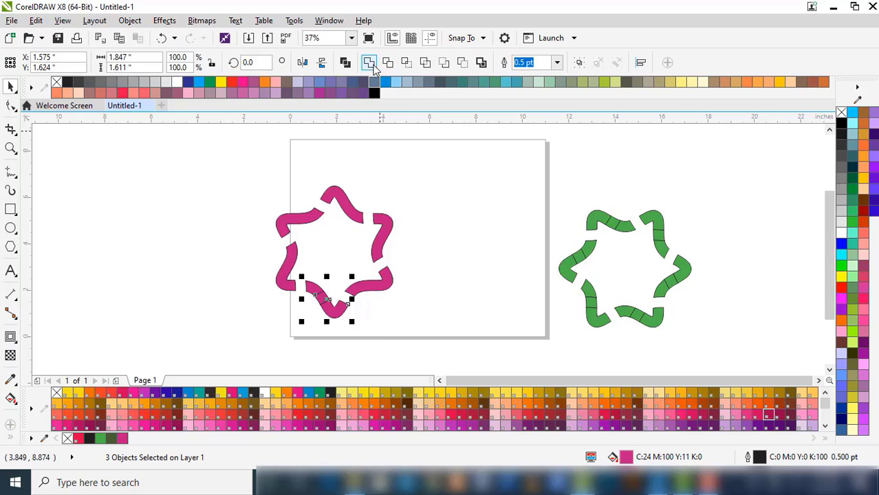
left_click(369, 63)
- Weld each group of three adjoining green segments into a single curved band and clear the selection
left_click_drag(536, 176, 653, 239)
left_click(369, 63)
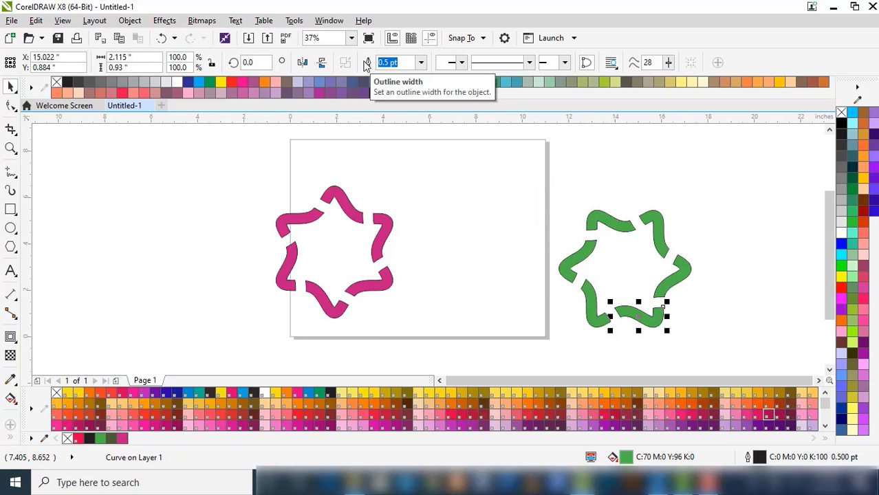
left_click(244, 234)
- Apply a pink-to-white linear fountain fill along the pink star's upper-left band and open the end node's color picker
scroll(285, 221, "up", 2)
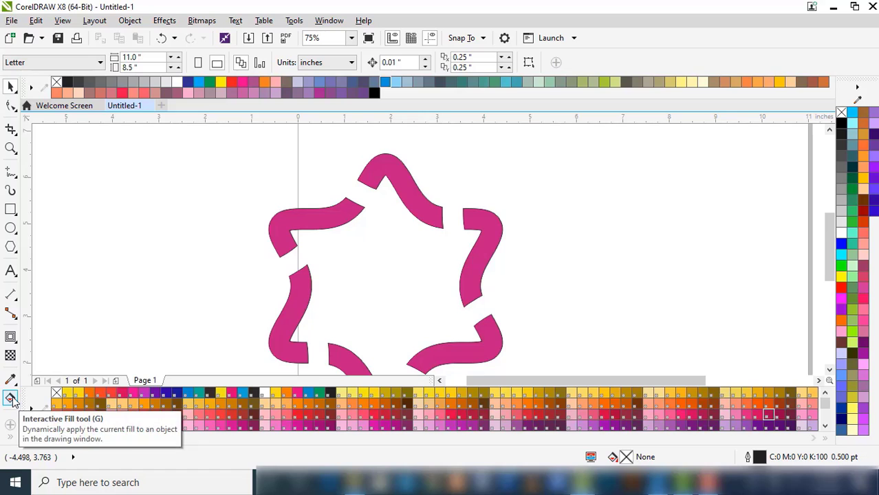
left_click(11, 400)
left_click(289, 247)
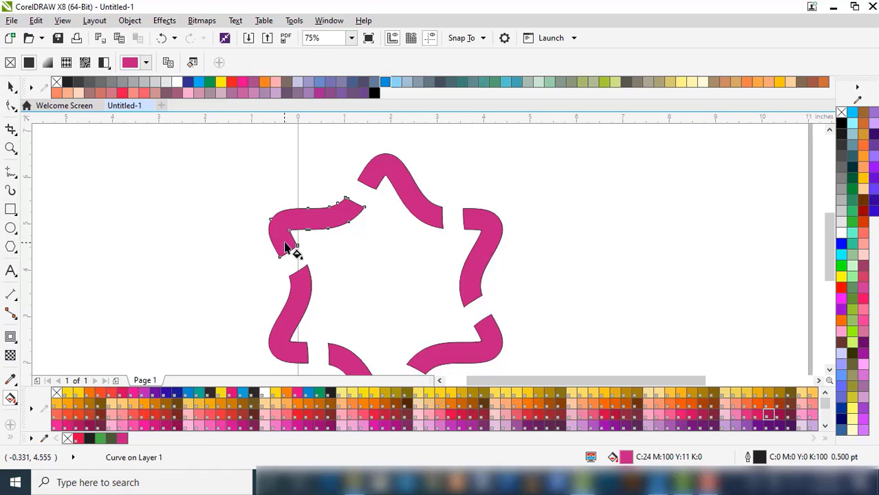
left_click(10, 87)
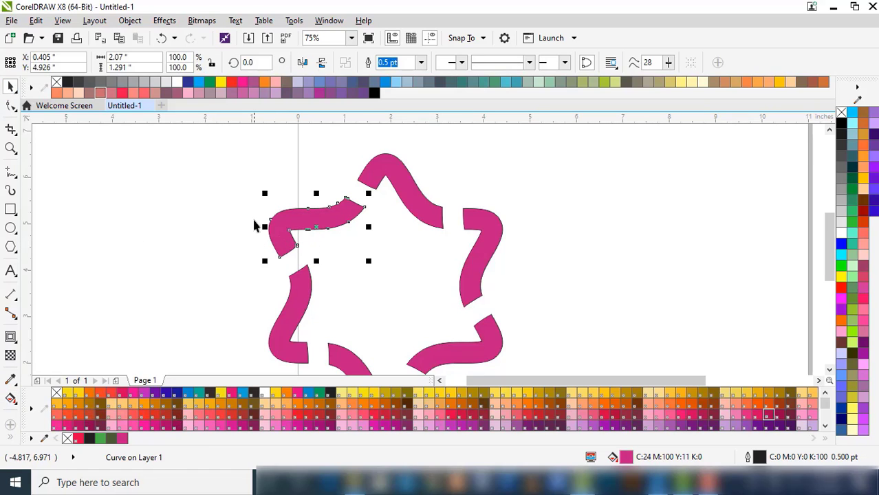
left_click(10, 399)
left_click_drag(279, 246, 350, 207)
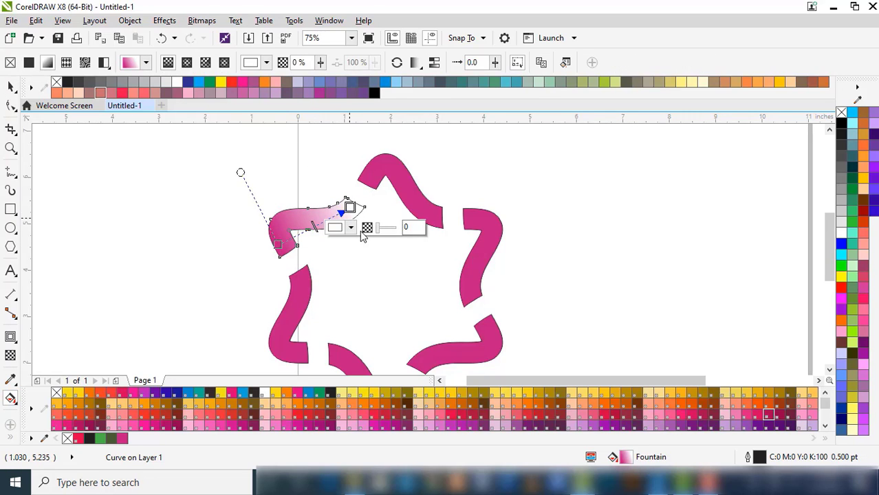
left_click(351, 229)
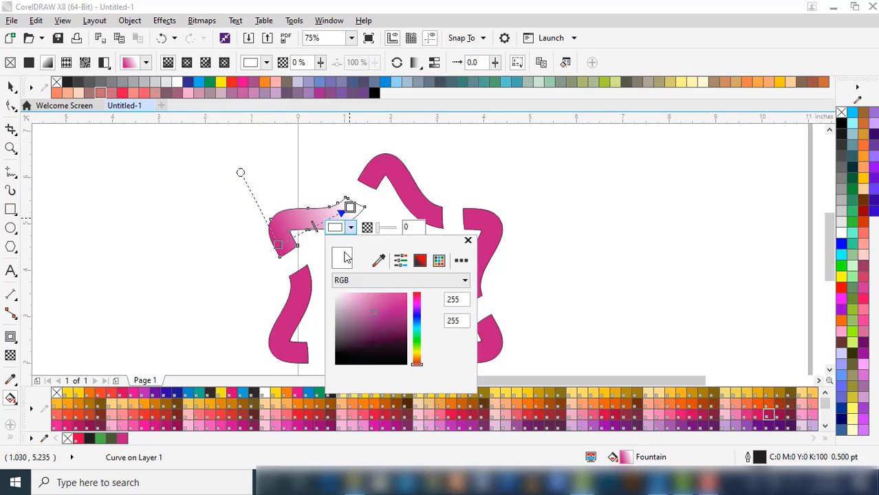
- Try red tones for the fountain fill's end color, settling on #A11212
left_click(397, 302)
left_click(390, 326)
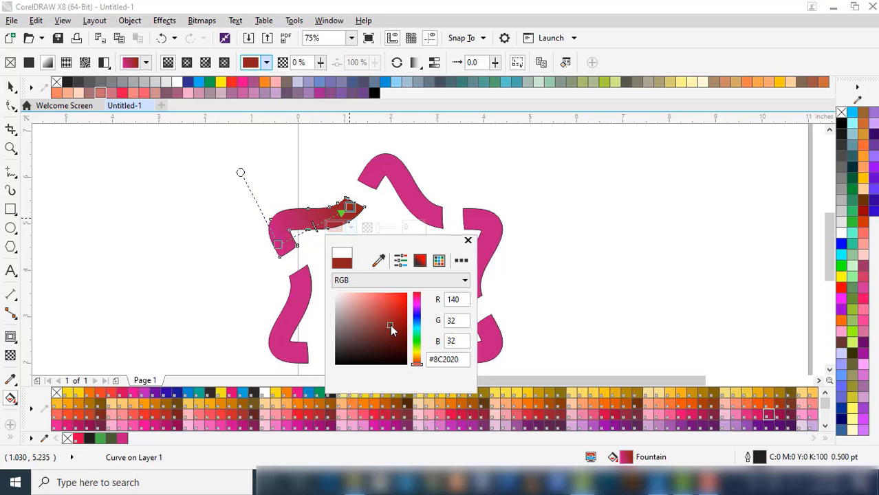
left_click(390, 315)
left_click(374, 319)
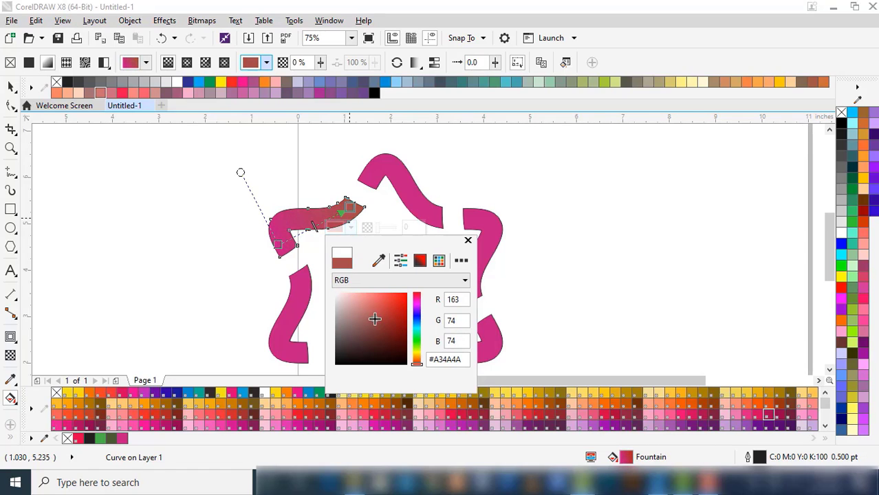
left_click(393, 314)
left_click(399, 319)
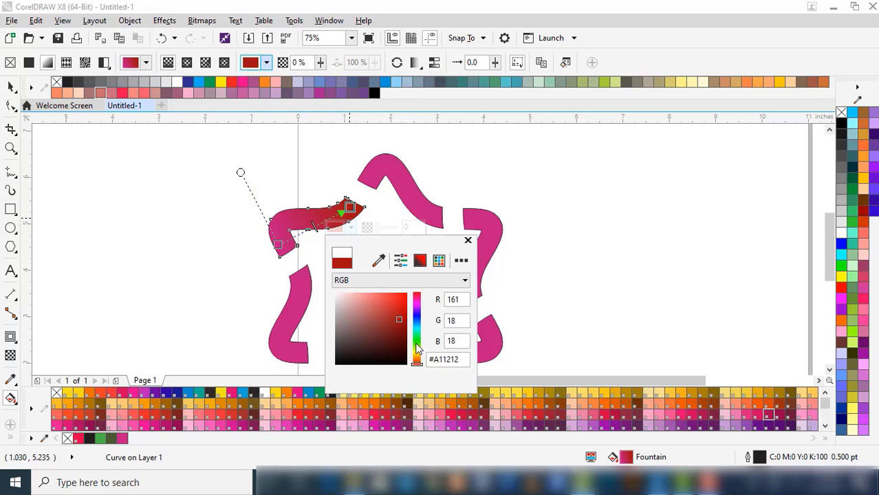
- Try green shades for the fountain fill's end color, arriving at #177313
left_click(416, 341)
left_click(382, 327)
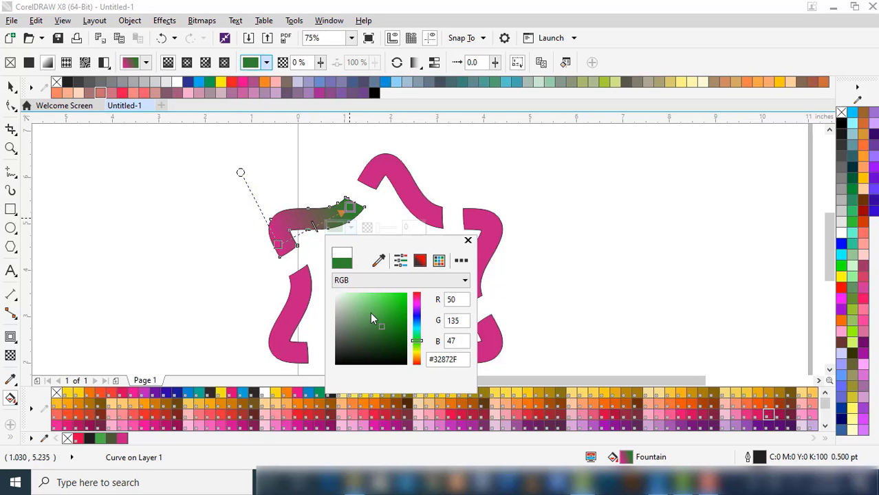
left_click(372, 313)
left_click(396, 337)
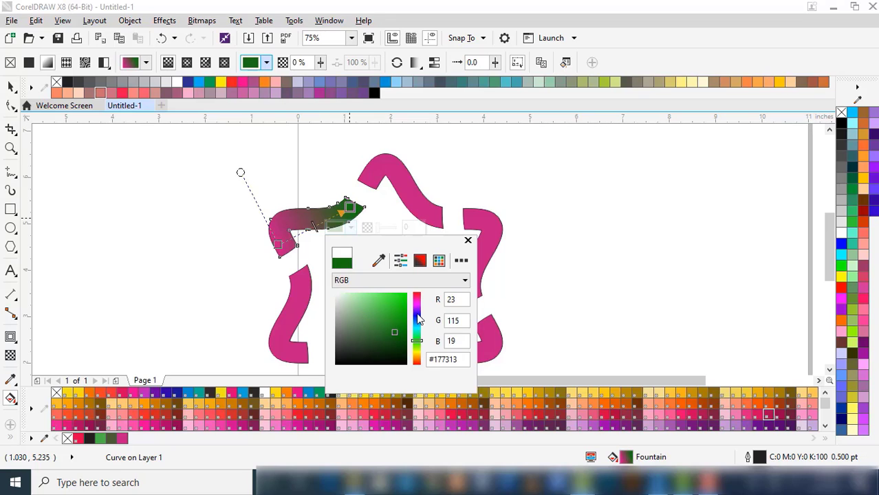
- Set the fountain fill's end color to blue-violet #5B43B0
left_click(417, 314)
left_click(392, 314)
left_click(380, 315)
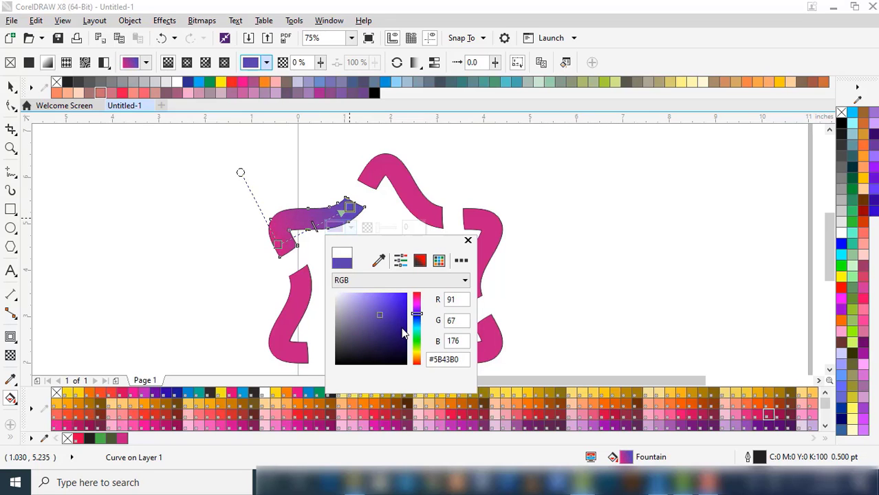
- Darken the fountain fill's end color to deep navy blue and copy the fill to the pink star's other bands
left_click(402, 331)
left_click(12, 87)
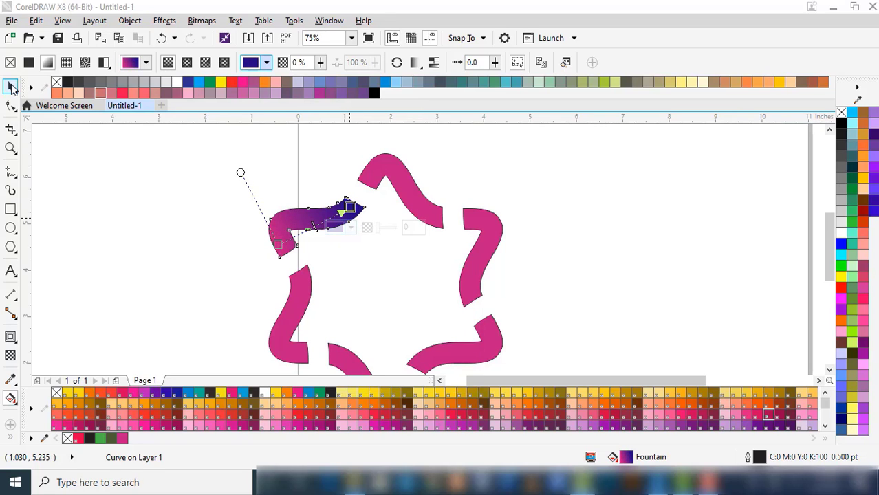
left_click(106, 162)
left_click(323, 218)
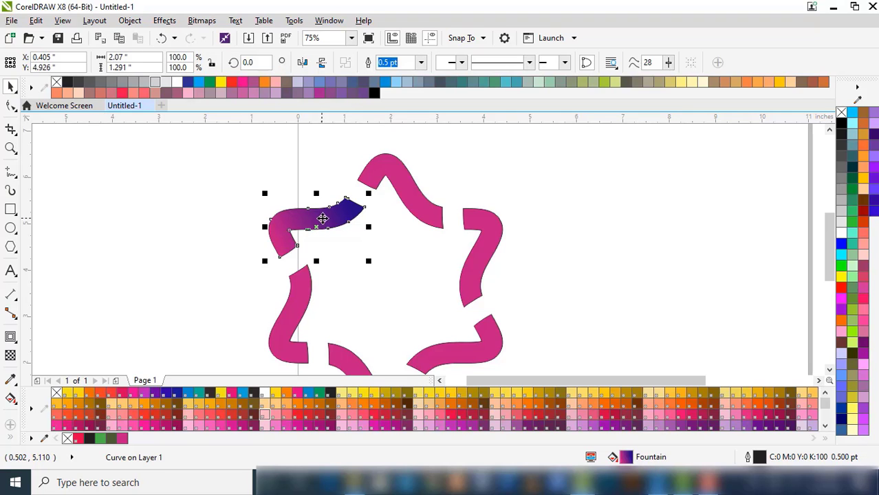
left_click_drag(323, 219, 397, 190)
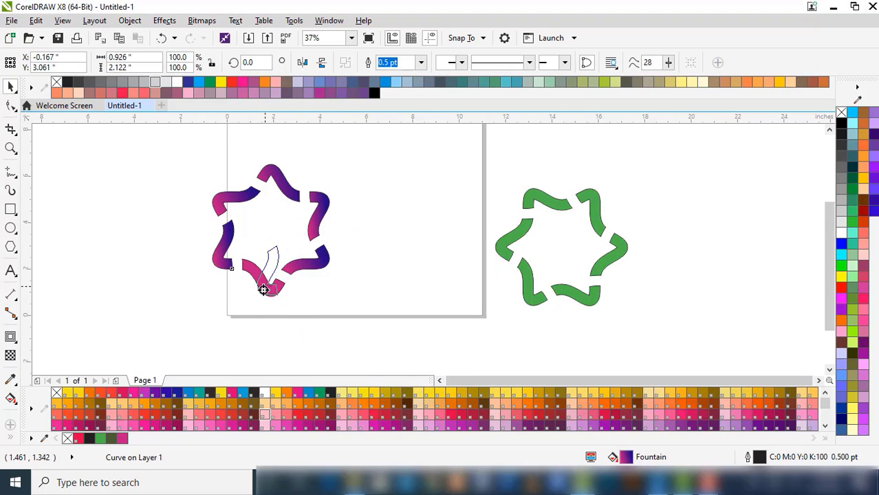
left_click_drag(264, 289, 263, 290)
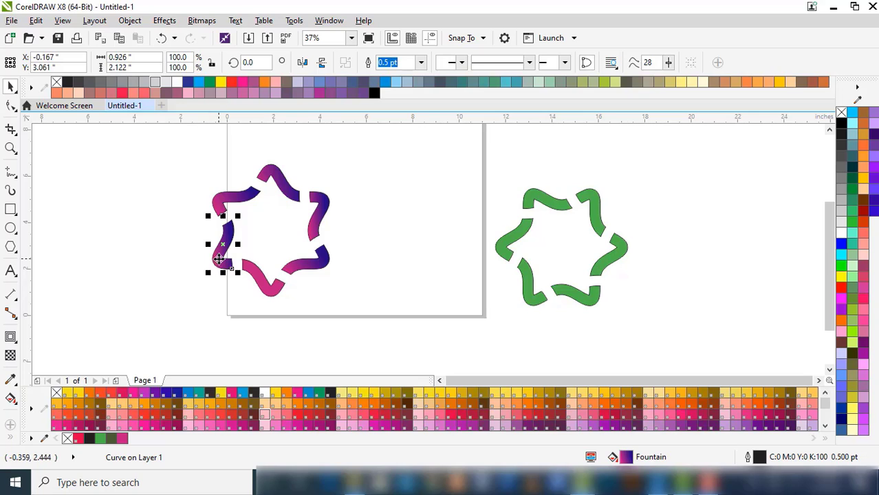
left_click(144, 292)
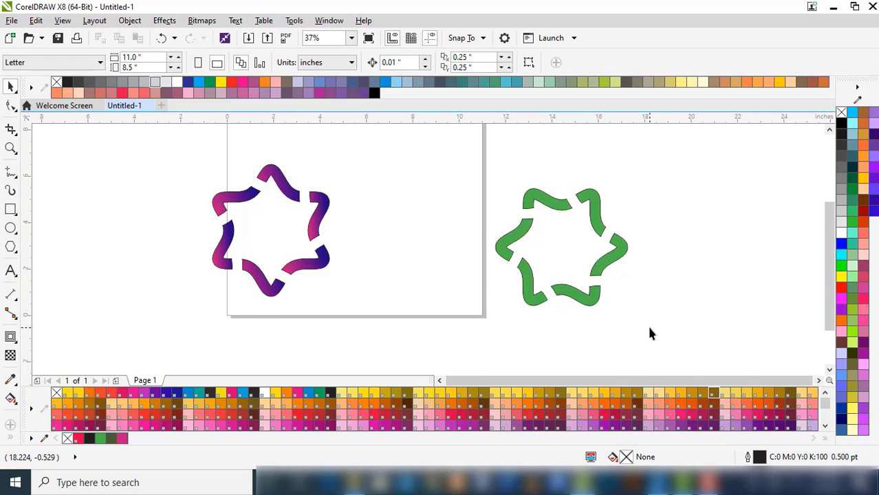
- Remove the outlines from all bands of the green star and the pink-blue star
left_click_drag(650, 334, 479, 182)
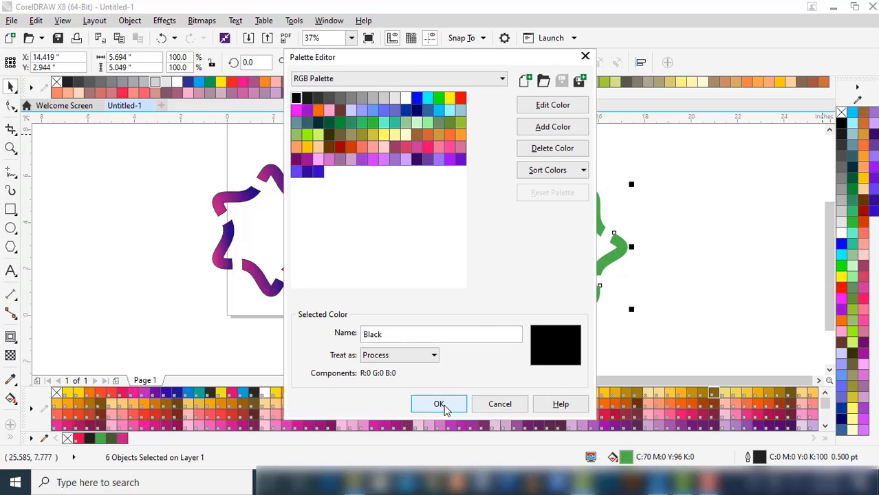
left_click(440, 404)
left_click(125, 156)
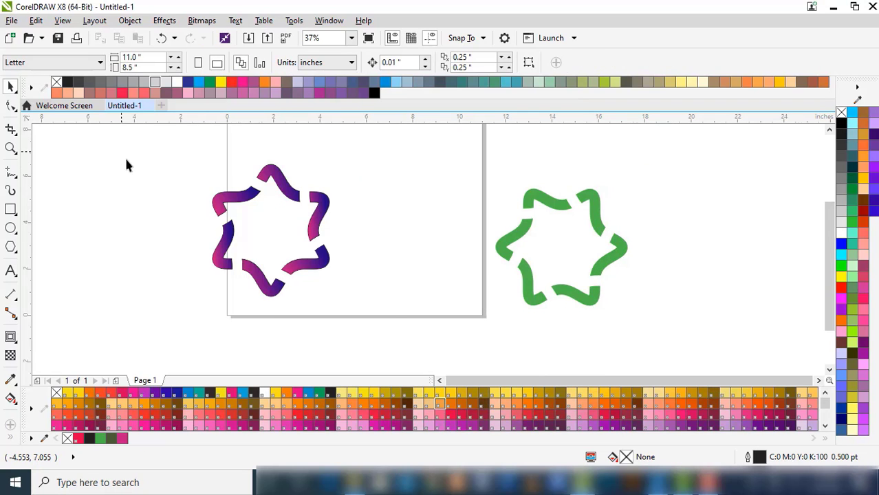
left_click_drag(125, 153, 389, 302)
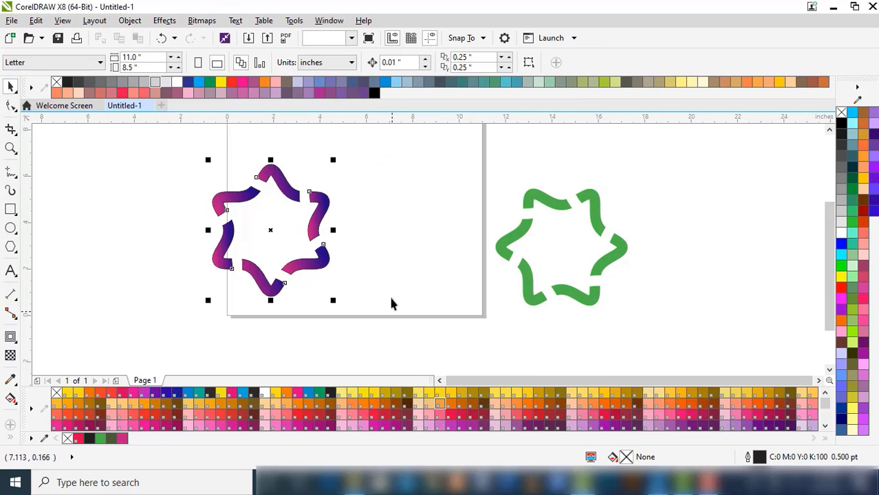
right_click(845, 114)
left_click(720, 222)
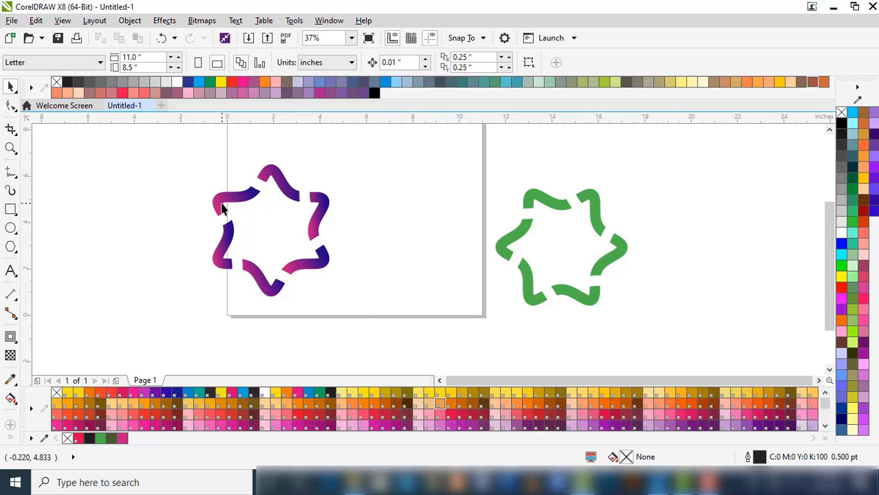
- Apply a green-to-white linear fountain fill along the green star's leftmost band, running from its lower end up toward its upper end
scroll(224, 205, "up", 3)
scroll(228, 204, "down", 3)
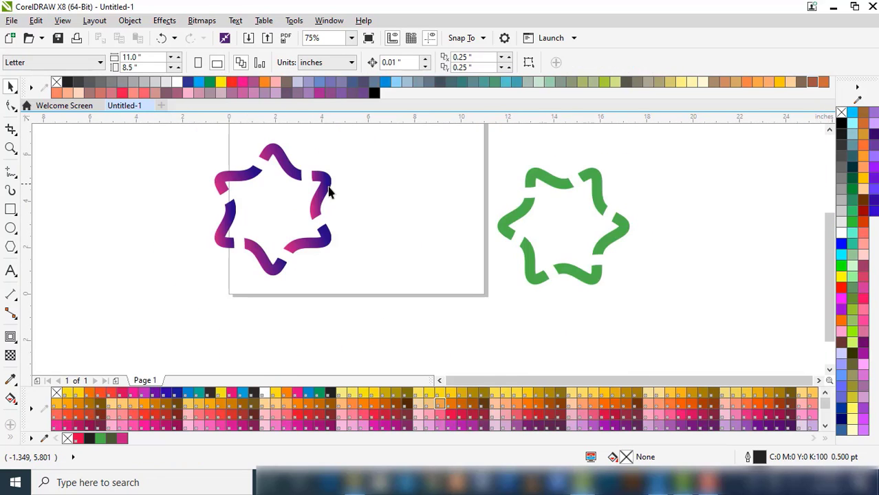
scroll(571, 190, "up", 3)
scroll(569, 193, "down", 3)
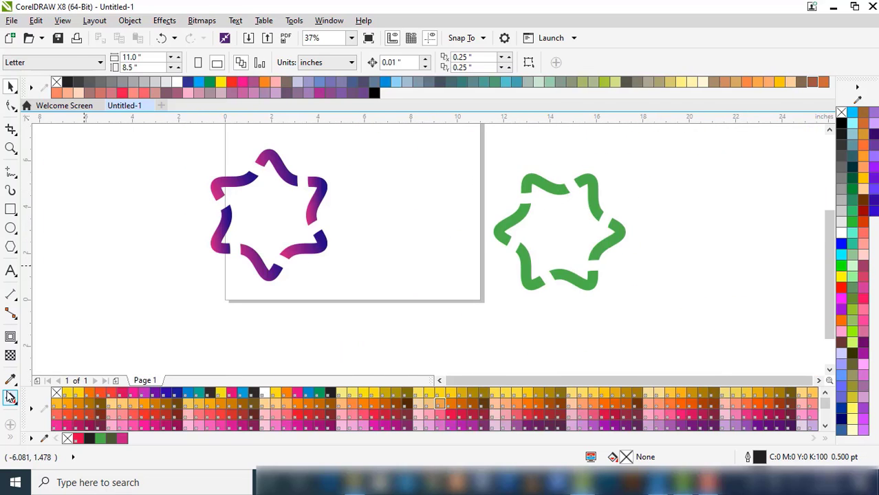
left_click(10, 397)
scroll(501, 241, "up", 2)
left_click(501, 245)
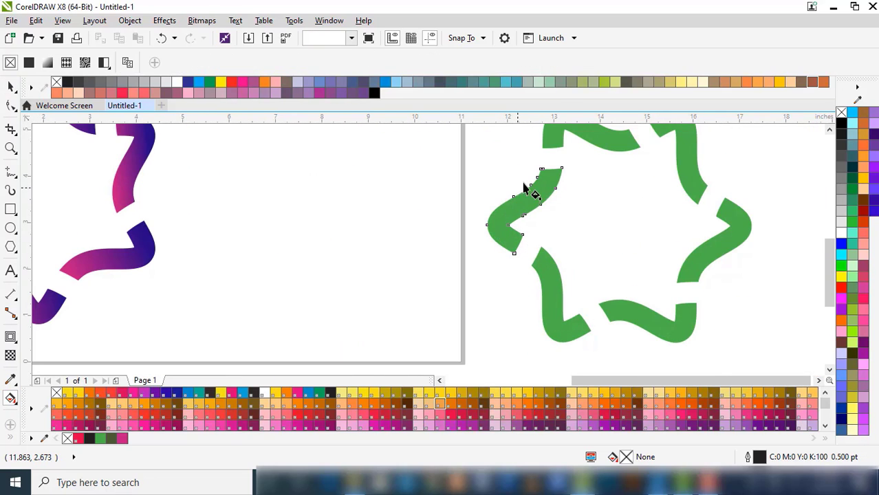
left_click_drag(524, 187, 486, 227)
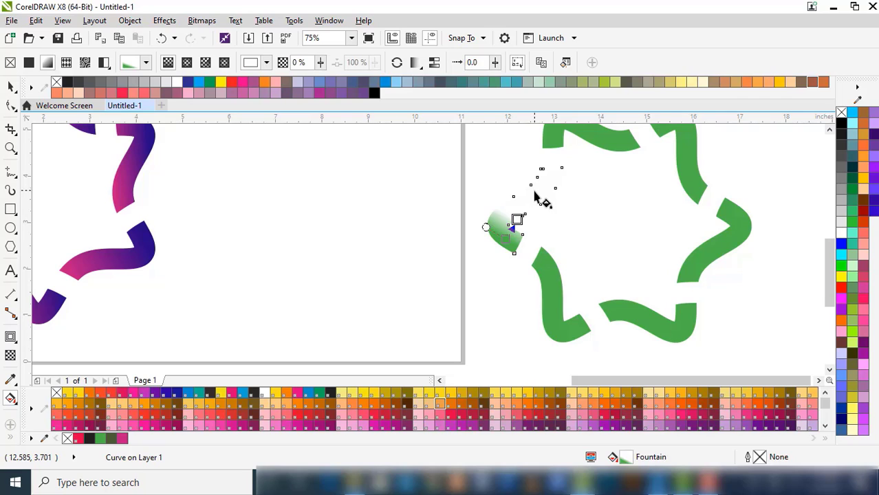
left_click_drag(530, 200, 504, 238)
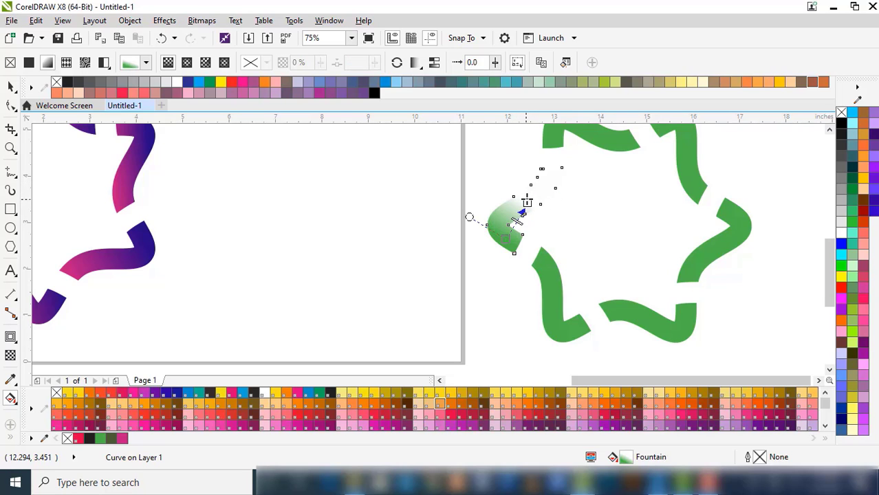
- Set the green band's fountain fill end color to reddish brown #A34317 after trying #C4480E and #8F4421
left_click(527, 203)
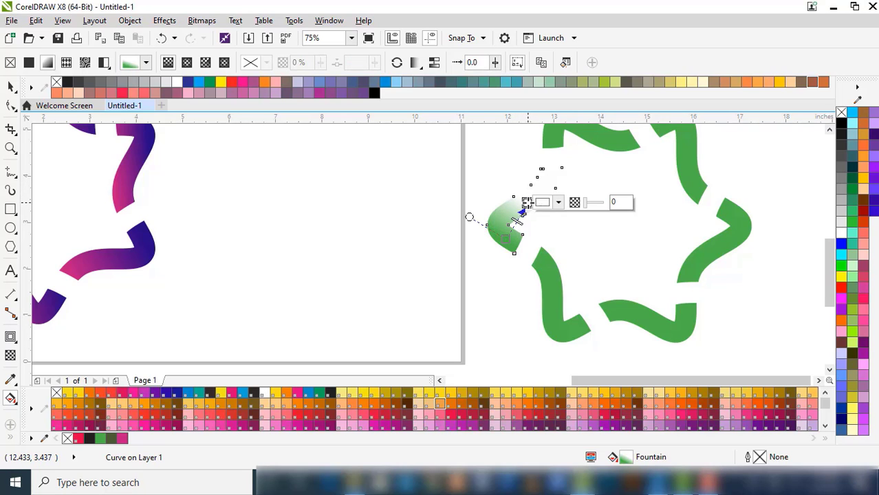
left_click(558, 203)
left_click(624, 338)
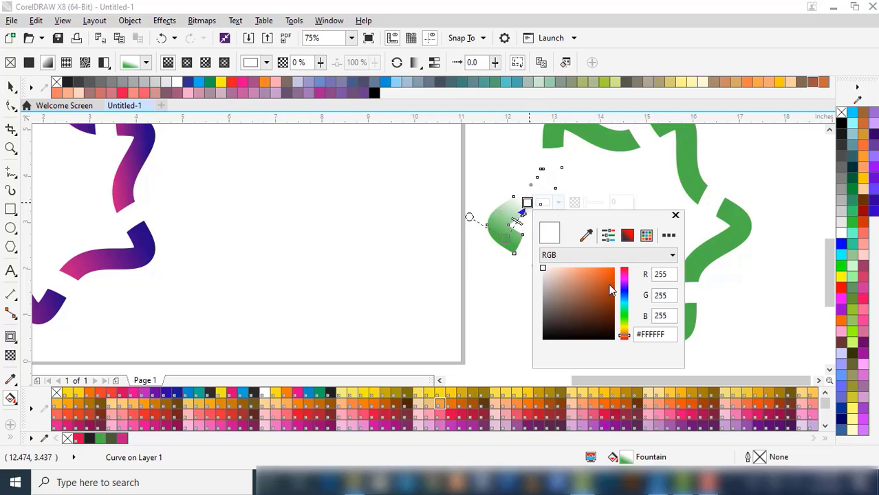
left_click(610, 284)
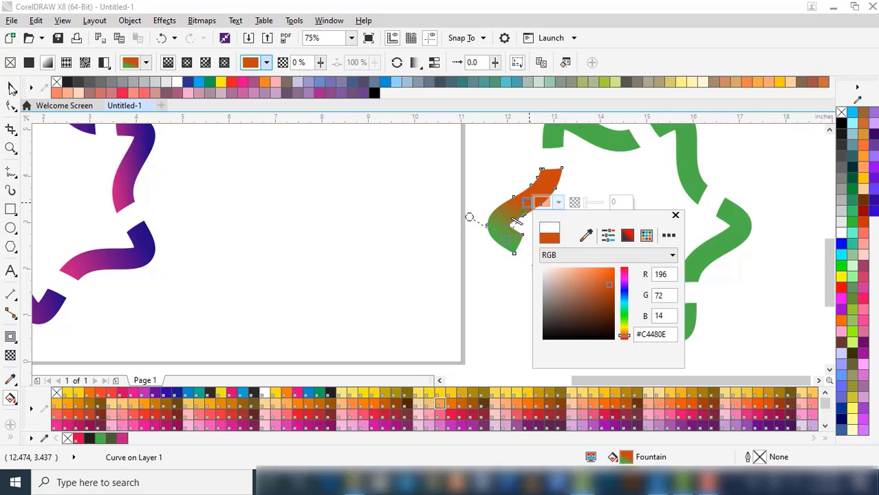
left_click(597, 298)
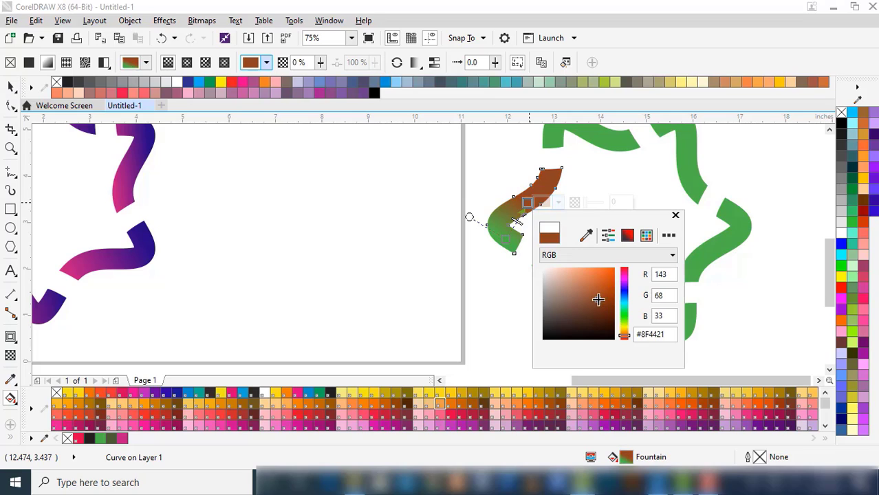
left_click(604, 293)
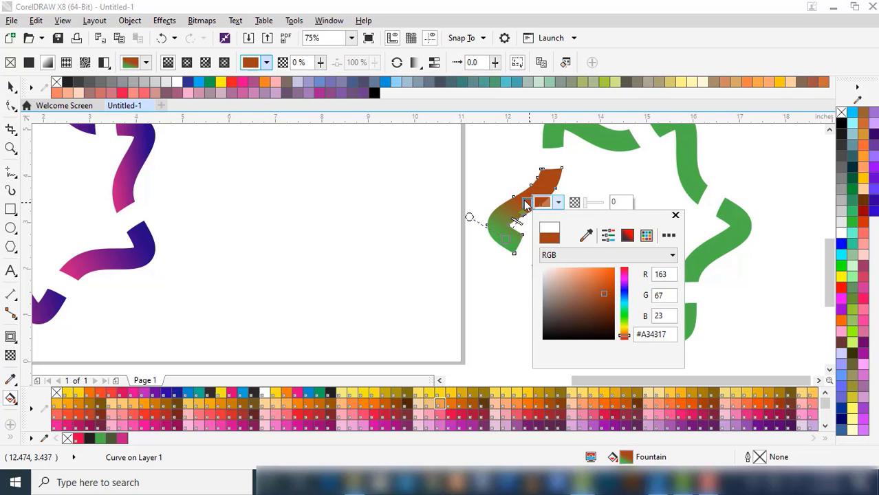
- Copy the green-to-brown fountain fill from the leftmost band to the green star's other five bands
left_click(470, 216)
key("space")
left_click(458, 314)
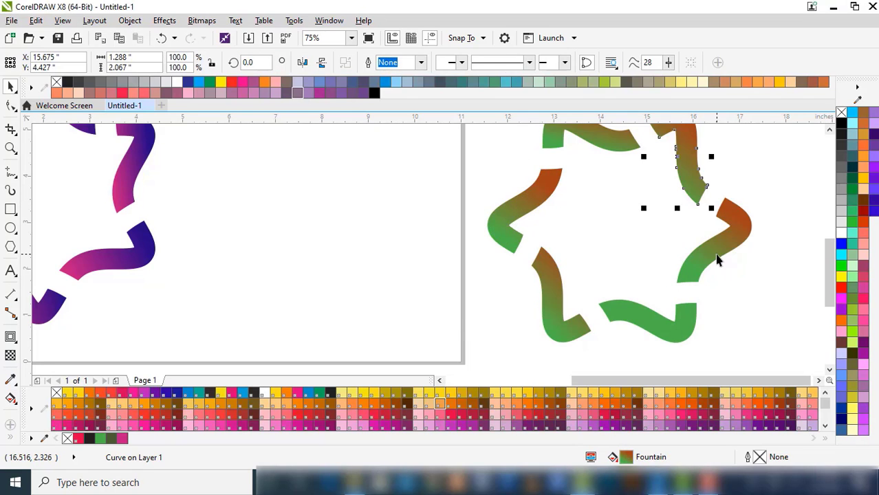
left_click(717, 259)
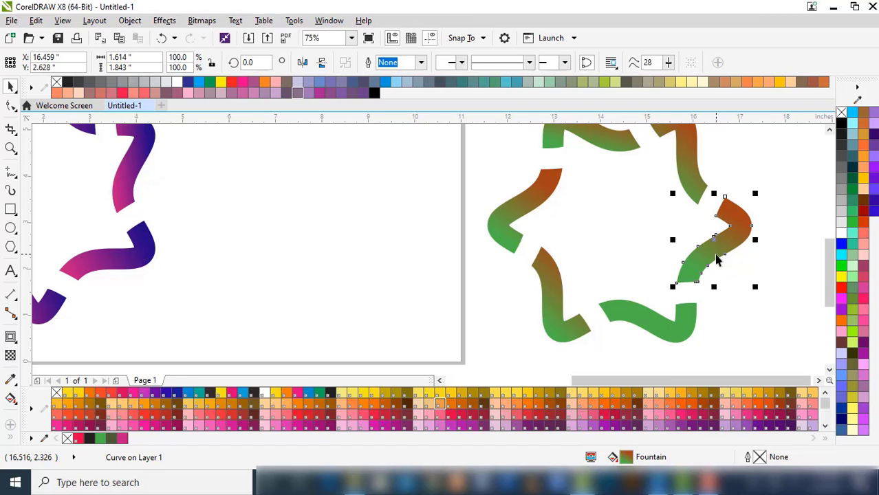
left_click_drag(716, 259, 657, 325)
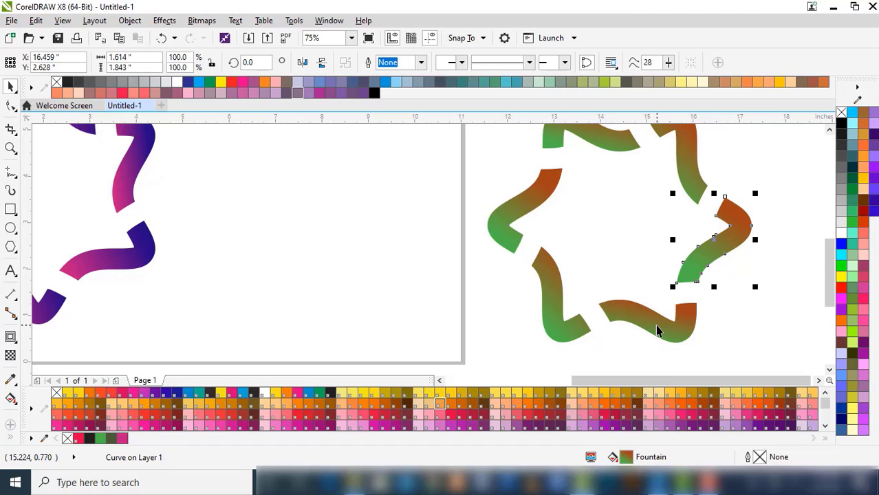
left_click(430, 258)
- Group the six pink-blue bands into one object and the six green-brown bands into another
scroll(438, 247, "down", 4)
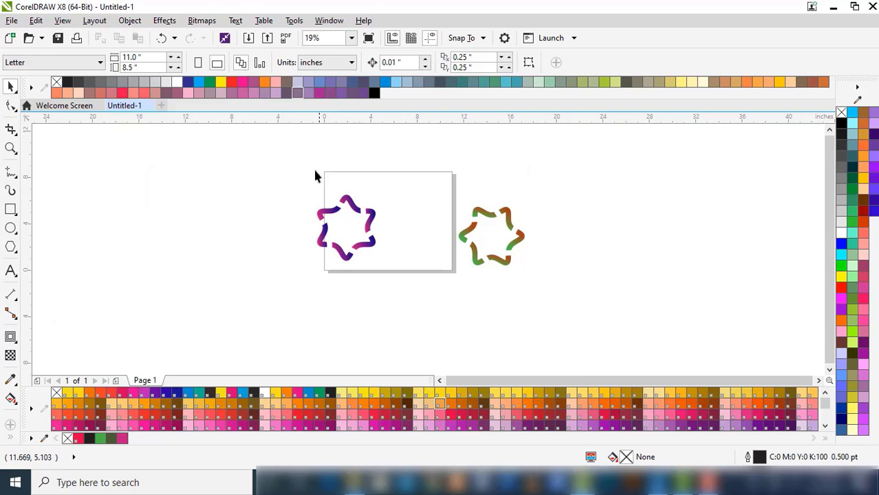
left_click_drag(301, 195, 372, 264)
left_click(255, 149)
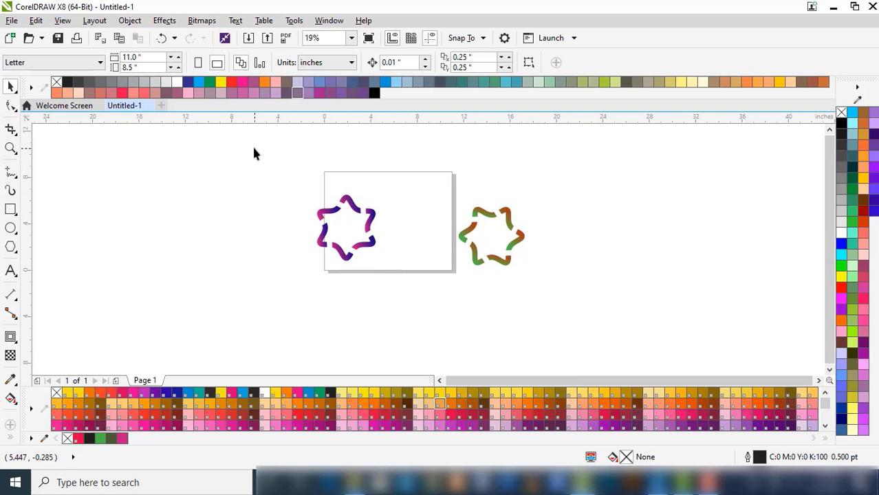
left_click_drag(254, 148, 418, 318)
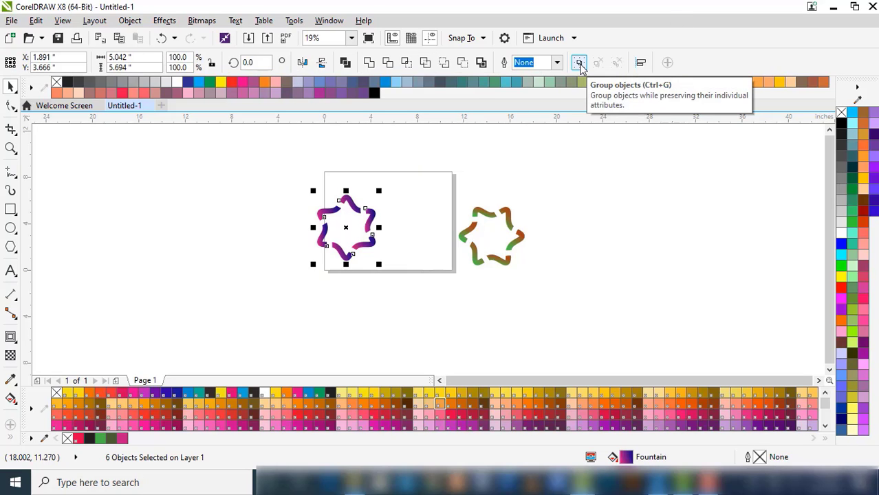
left_click(580, 63)
left_click(610, 194)
left_click_drag(570, 318, 444, 183)
left_click(580, 63)
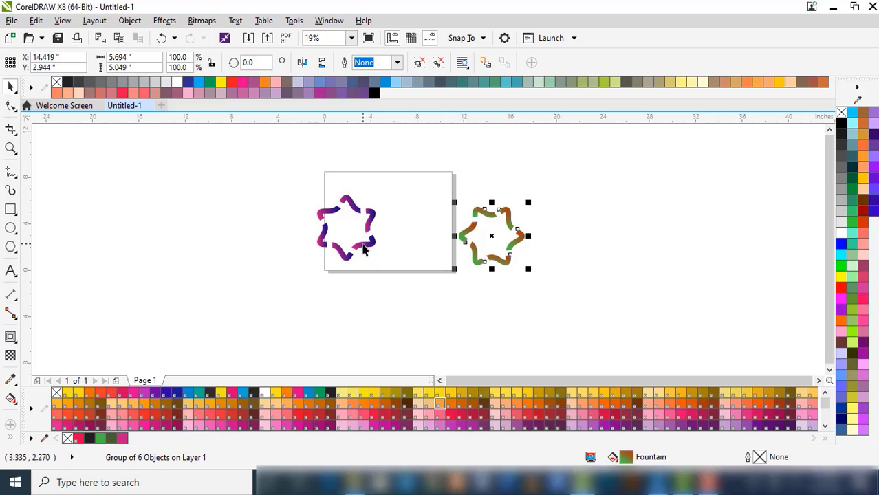
- Align the green-brown group to the pink-blue group by horizontal and vertical centers so the bands interlace
left_click(364, 250, "shift")
key("e")
key("c")
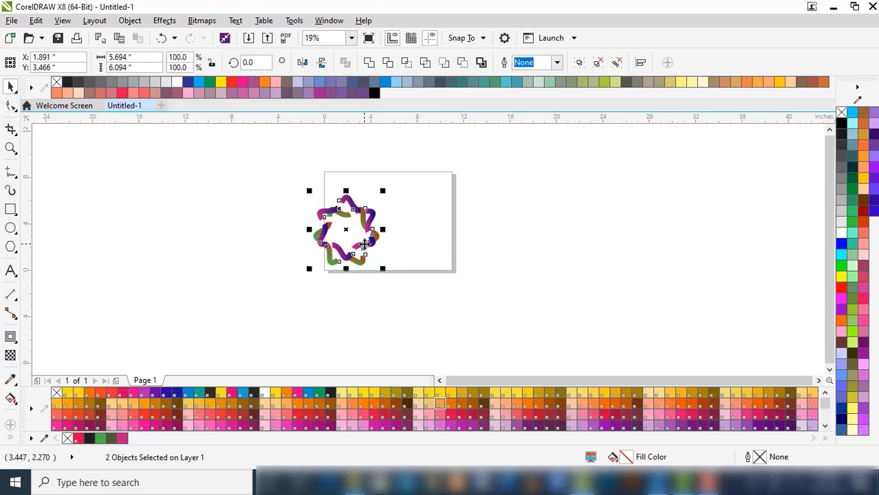
left_click(489, 261)
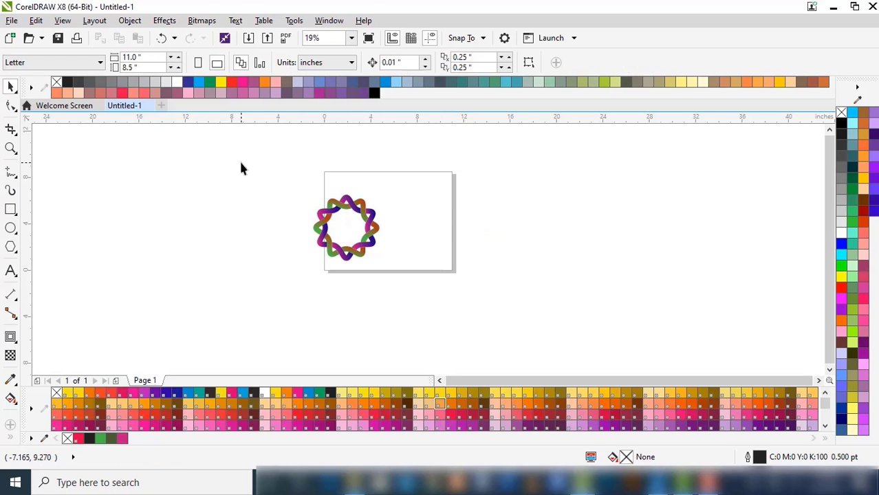
- Move both groups together toward the middle of the page, to about X 5.06 and Y 3.72 inches
left_click_drag(384, 256, 274, 155)
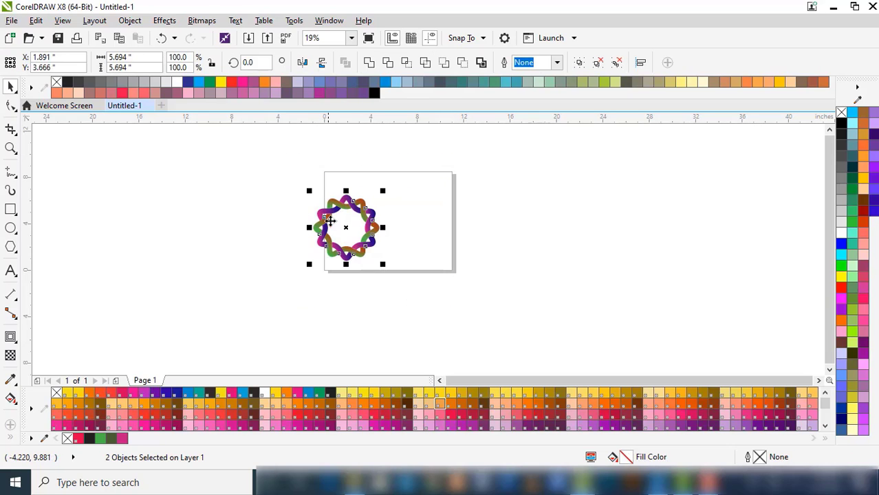
left_click_drag(345, 227, 370, 233)
left_click(546, 227)
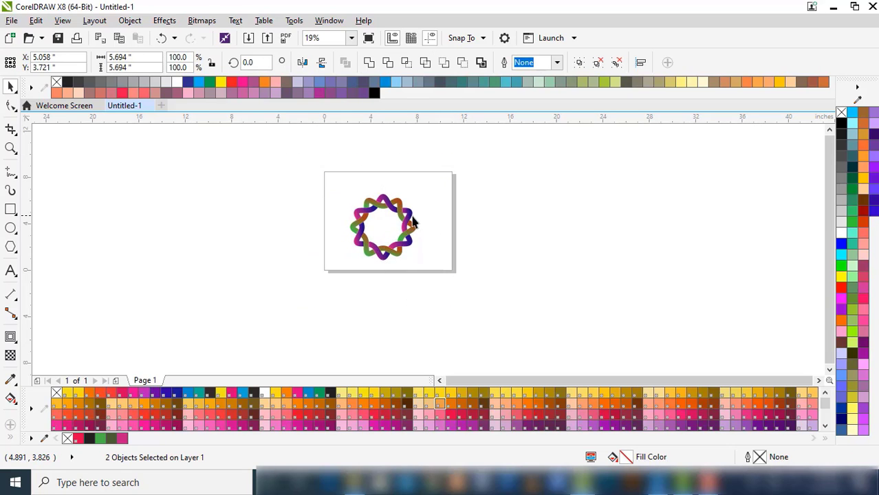
- Examine the band crossings of the interlaced ring up close, using the screen Magnifier at 200%
scroll(365, 236, "up", 3)
scroll(365, 236, "down", 1)
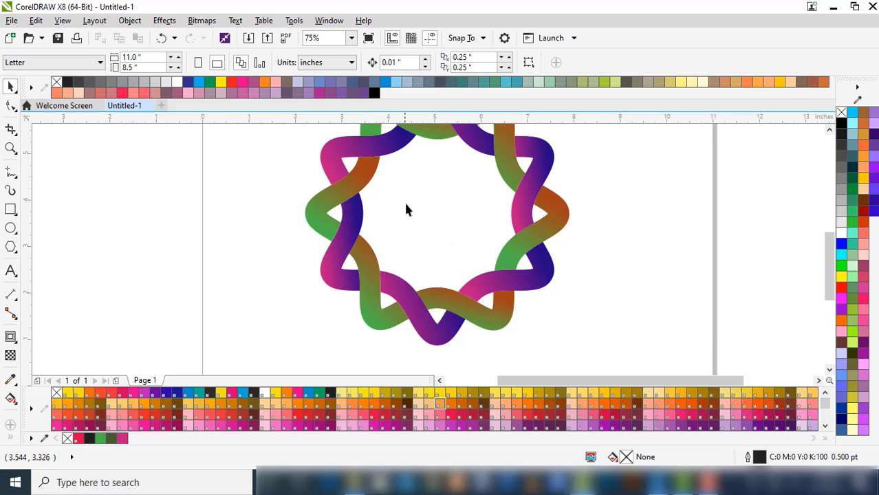
key("super+plus")
left_click(305, 212)
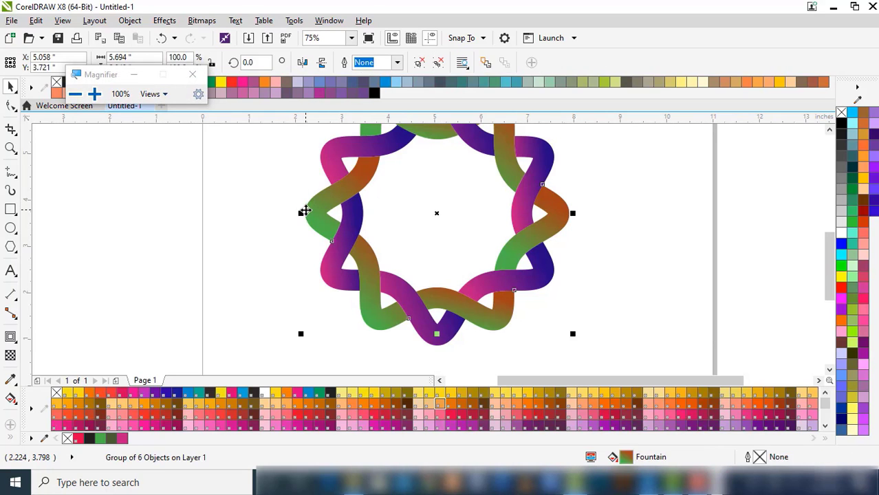
key("super+plus")
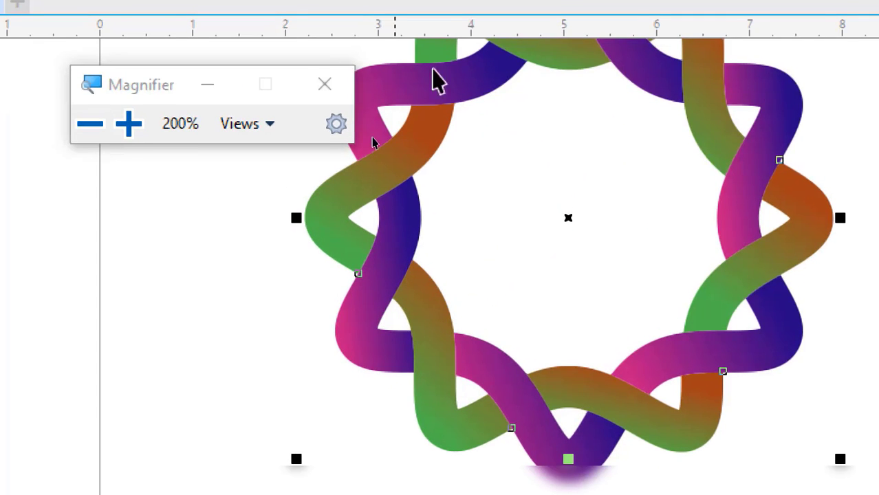
key("super+Escape")
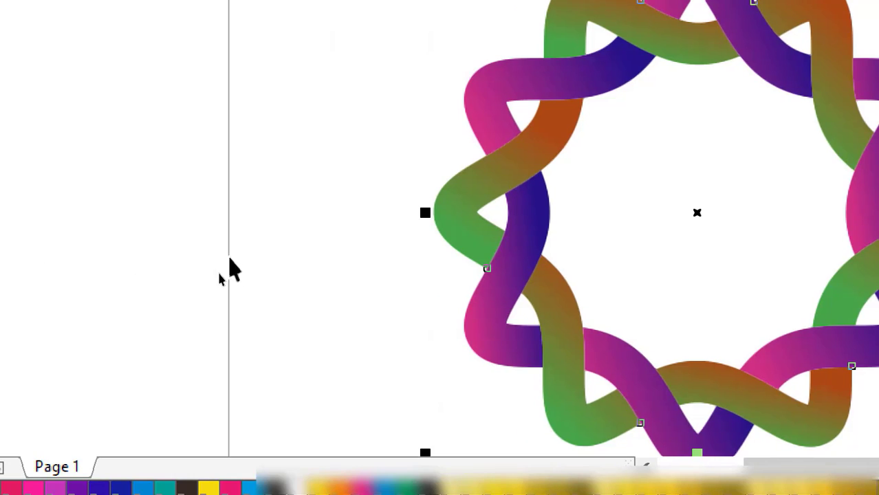
scroll(675, 242, "down", 2)
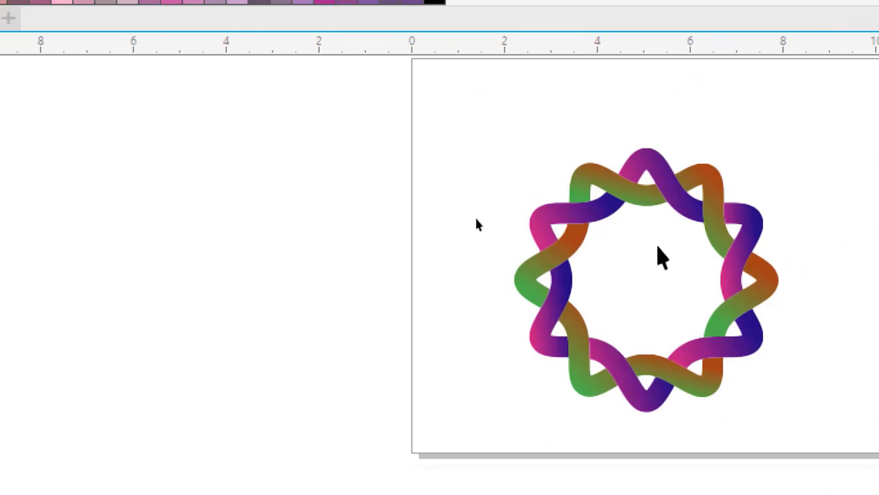
- Inspect the finished two-color interlaced ring at several zoom levels, from the whole page down to the individual bands
scroll(798, 354, "up", 2)
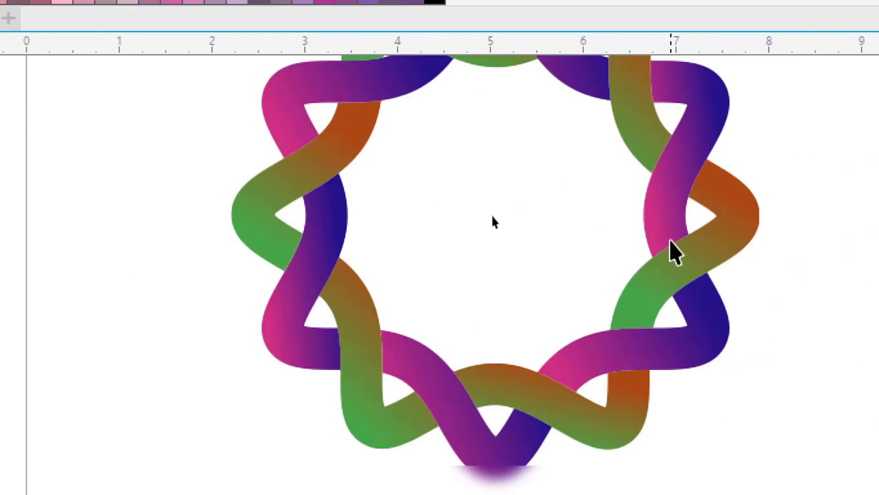
scroll(673, 247, "down", 2)
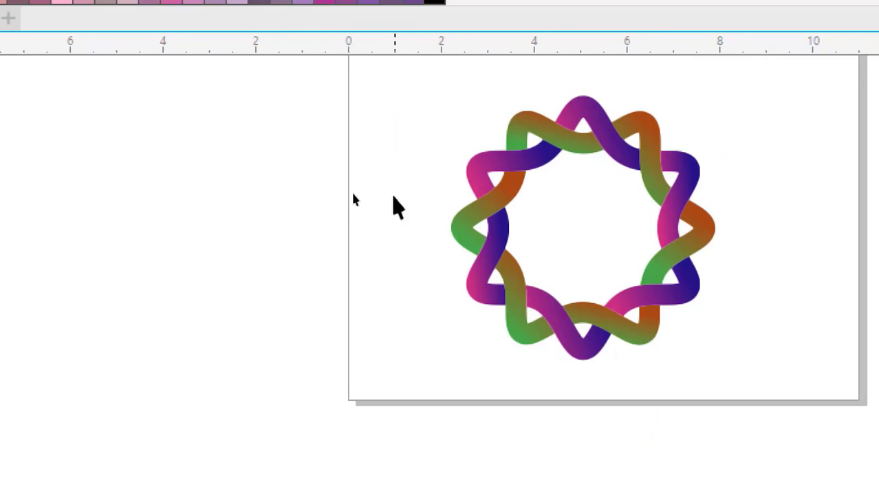
scroll(394, 195, "down", 2)
scroll(375, 204, "down", 2)
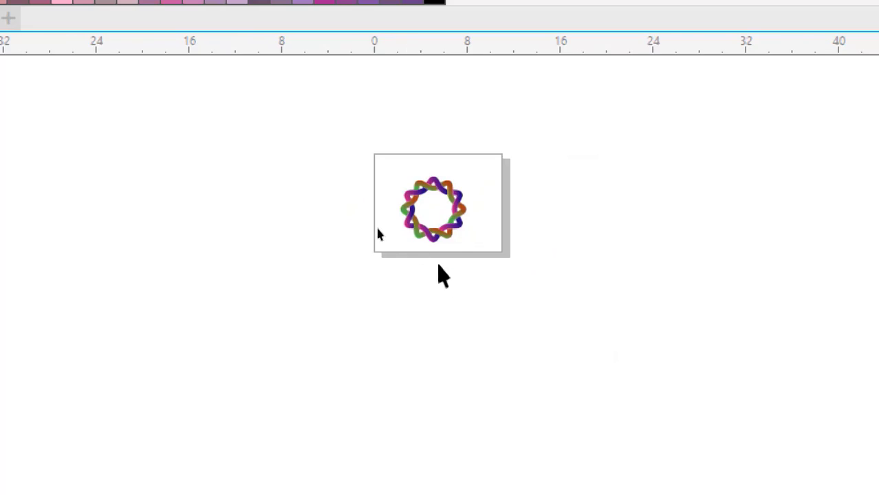
scroll(468, 284, "down", 4)
scroll(463, 274, "up", 6)
scroll(455, 277, "up", 1)
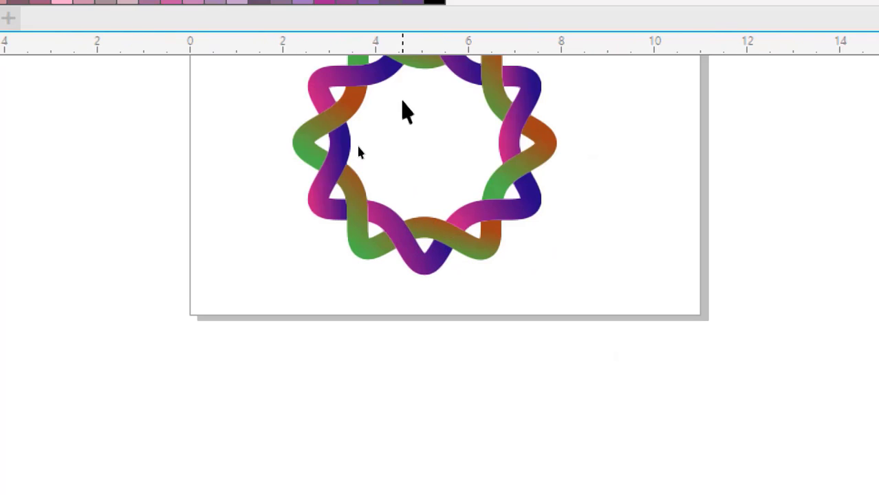
scroll(471, 329, "down", 1)
scroll(444, 189, "up", 2)
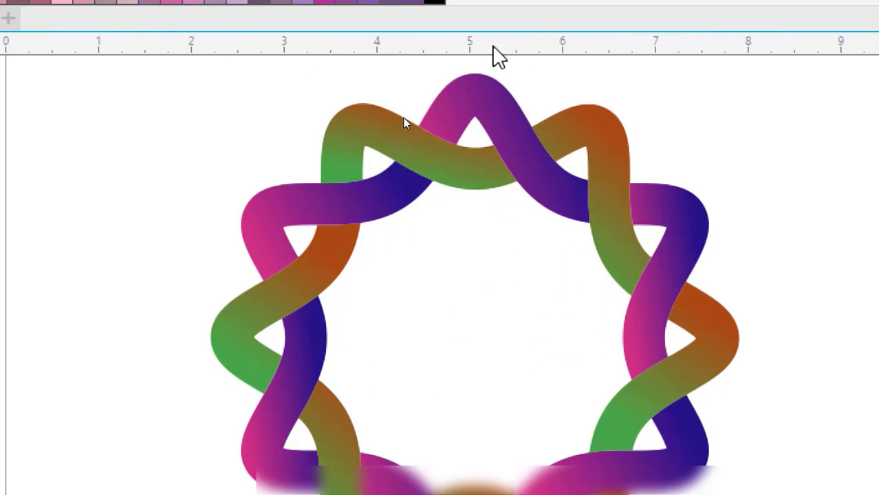
scroll(491, 167, "up", 2)
scroll(491, 172, "down", 2)
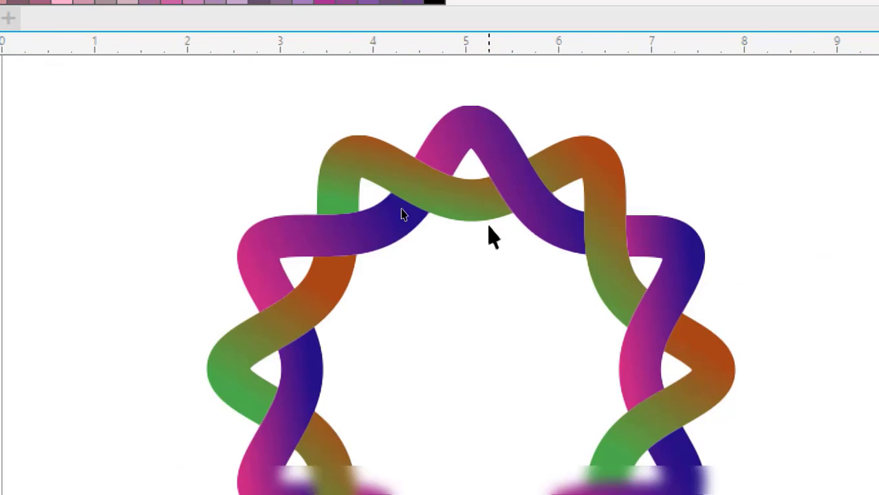
scroll(489, 232, "down", 1)
scroll(485, 303, "up", 1)
scroll(493, 166, "down", 1)
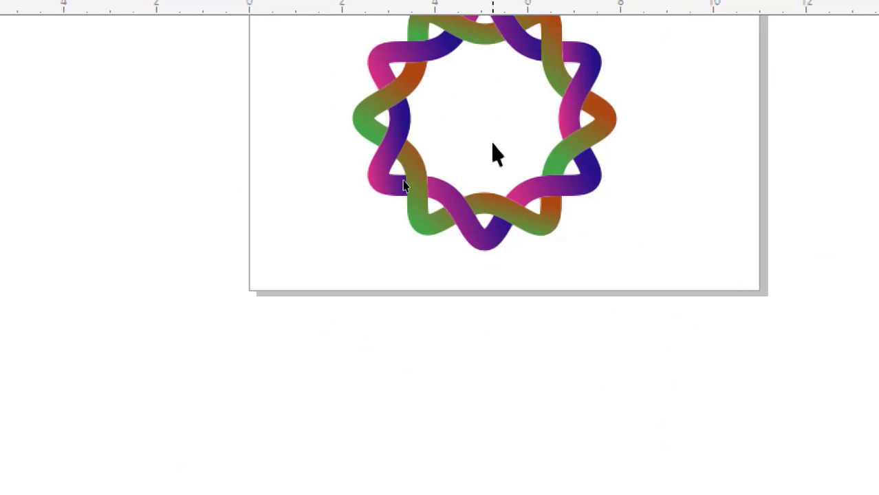
scroll(491, 172, "down", 1)
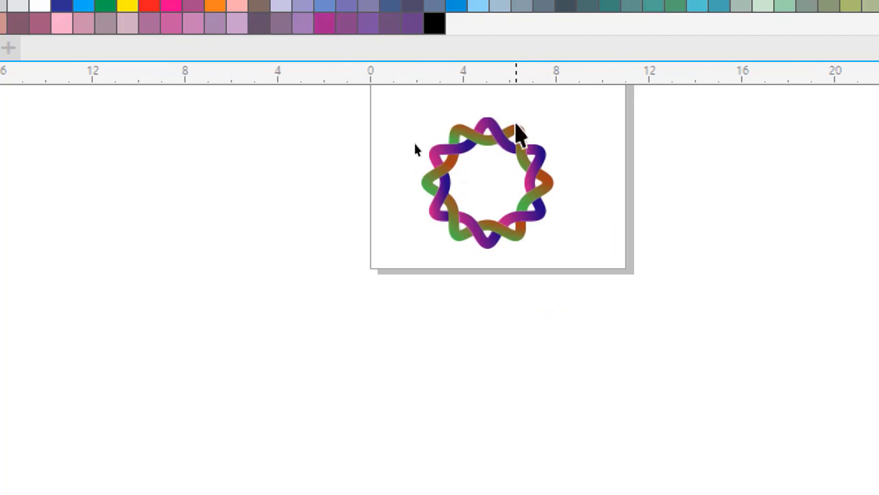
scroll(491, 134, "up", 2)
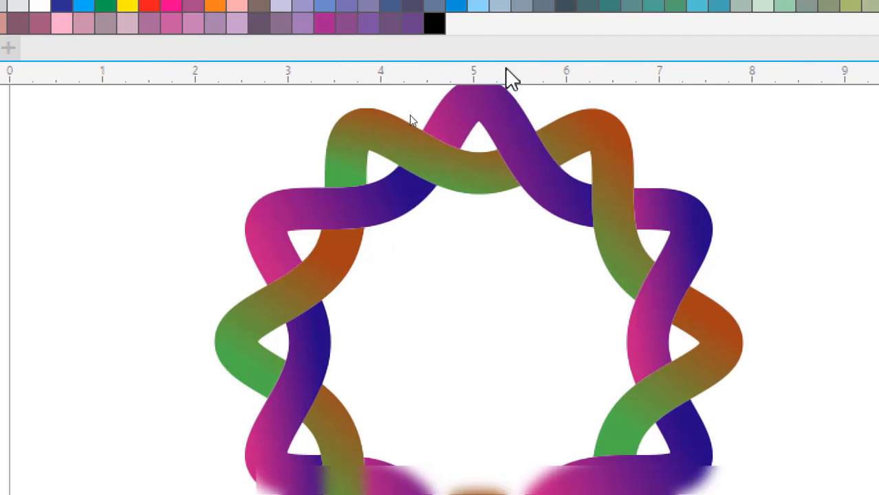